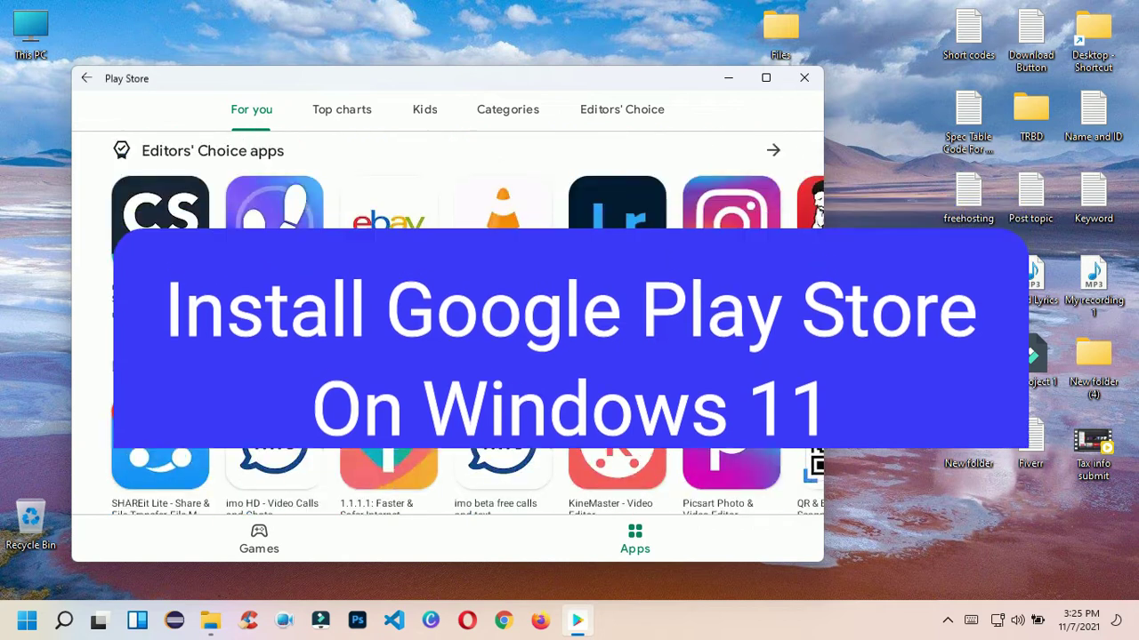
scroll(425, 389, "down", 5)
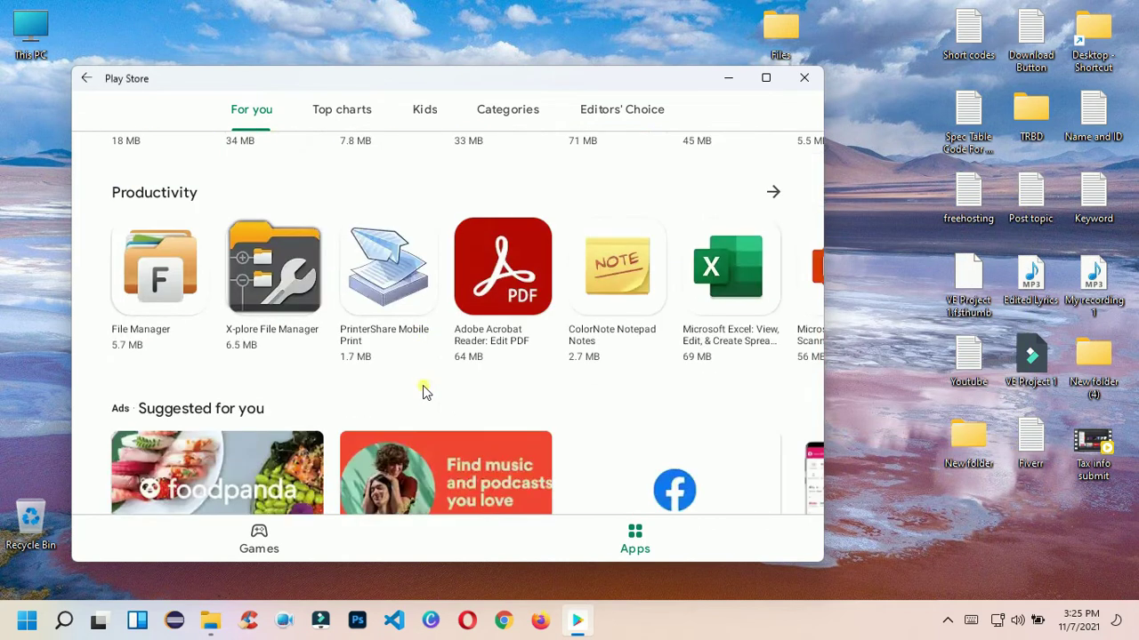
scroll(423, 385, "up", 5)
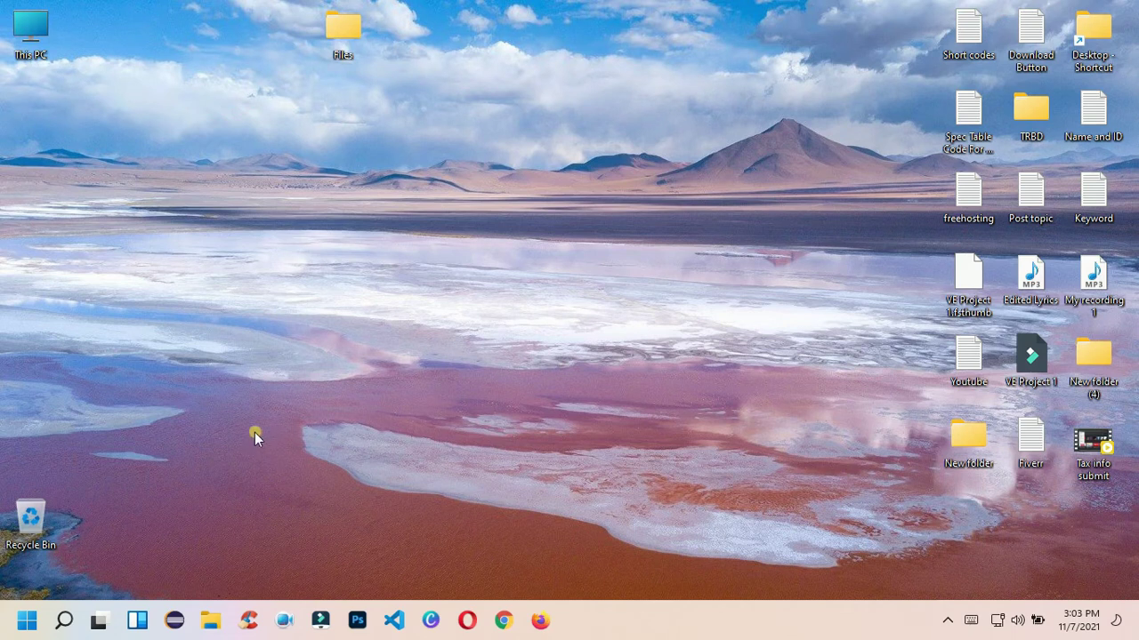
Search for Control Panel, open its Programs category and bring up the dialog for turning Windows features on or off.
left_click(63, 620)
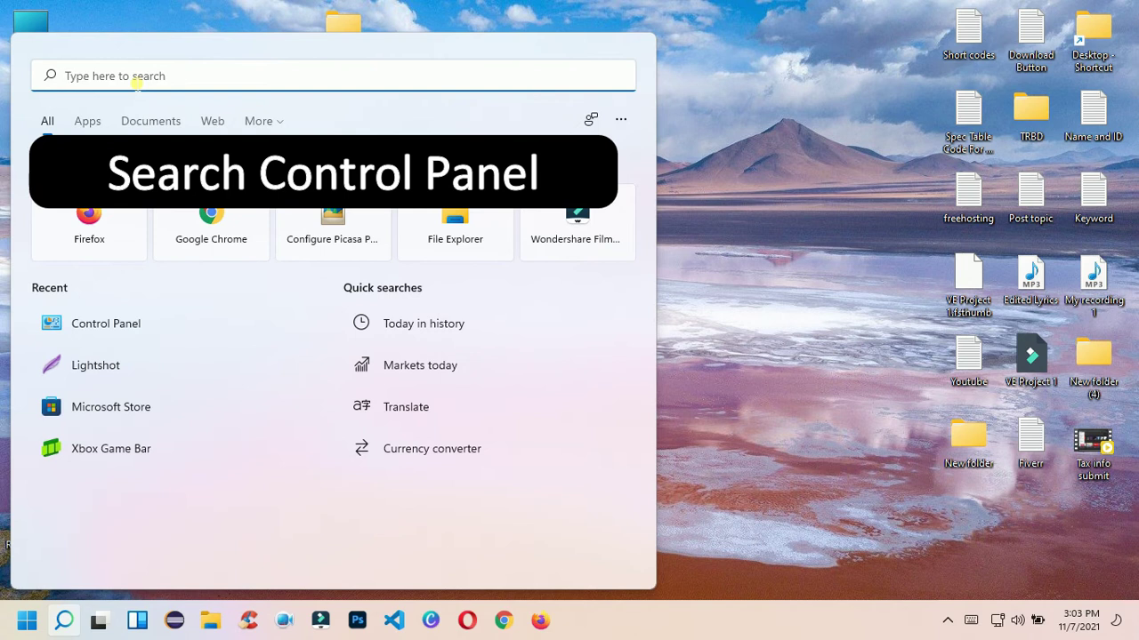
type("con")
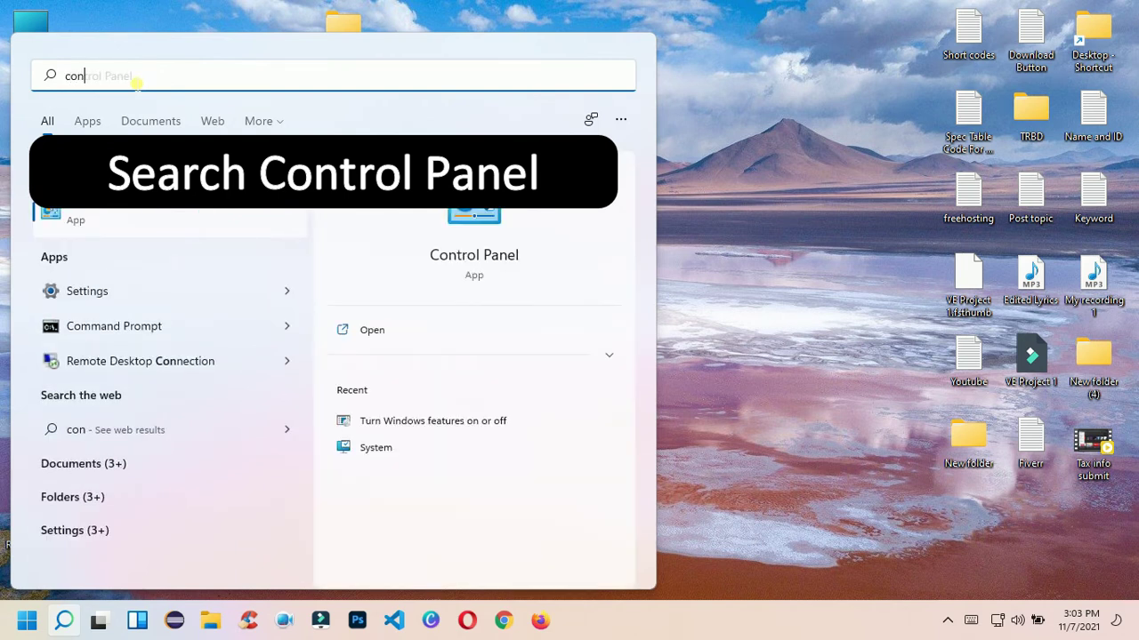
left_click(96, 213)
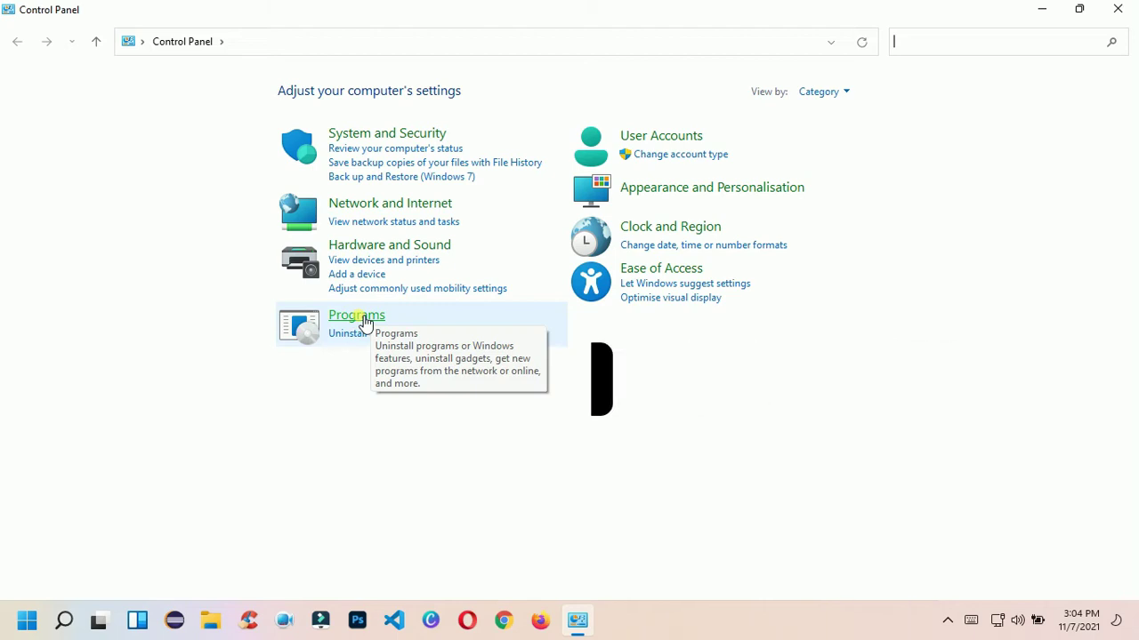
left_click(360, 317)
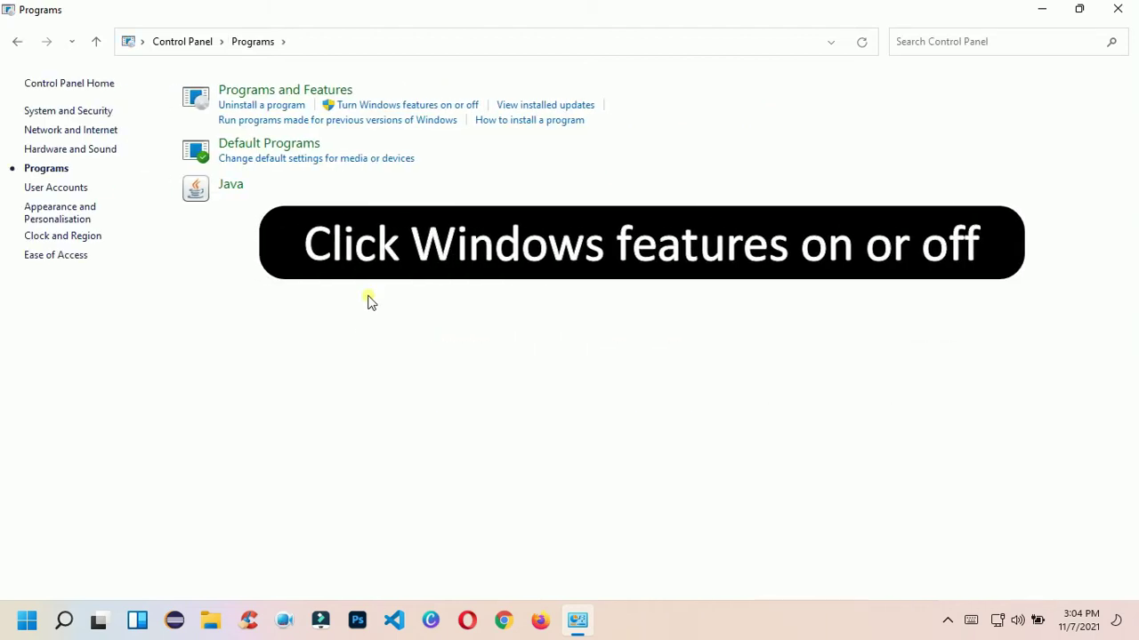
left_click(406, 108)
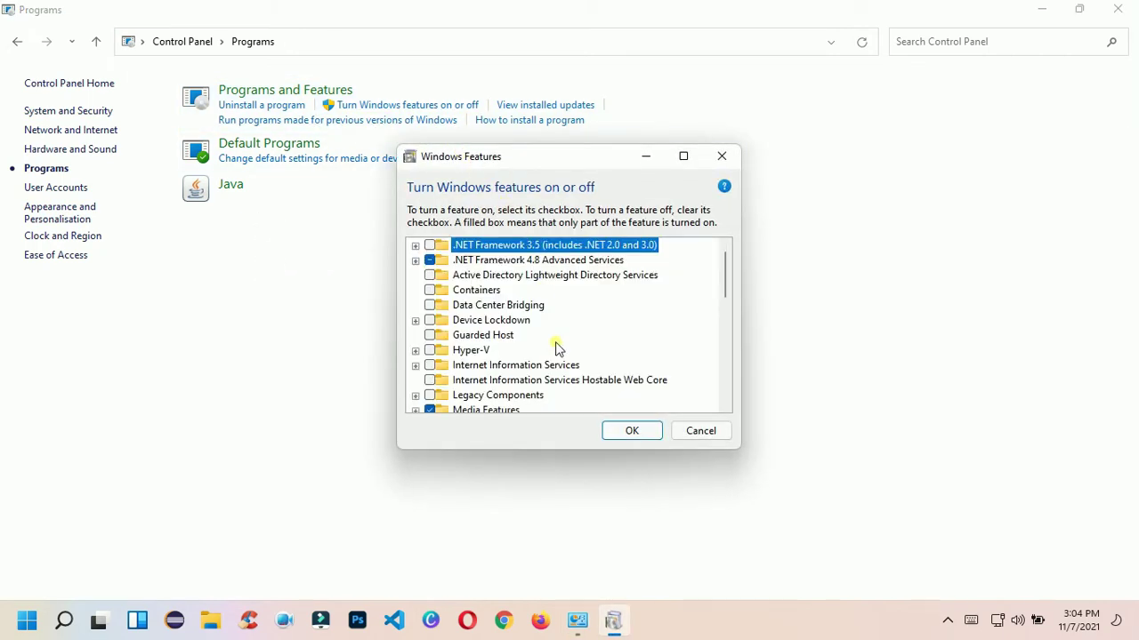
Keep the Virtual Machine Platform feature enabled, confirm the Windows Features dialog and close Control Panel.
scroll(556, 353, "down", 4)
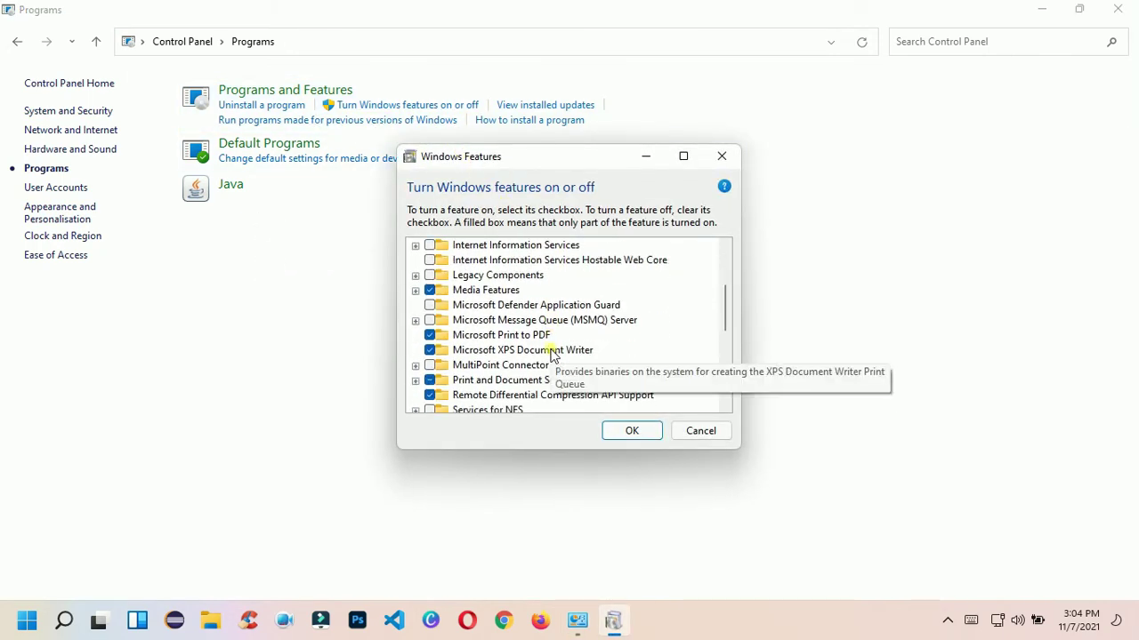
scroll(552, 353, "down", 4)
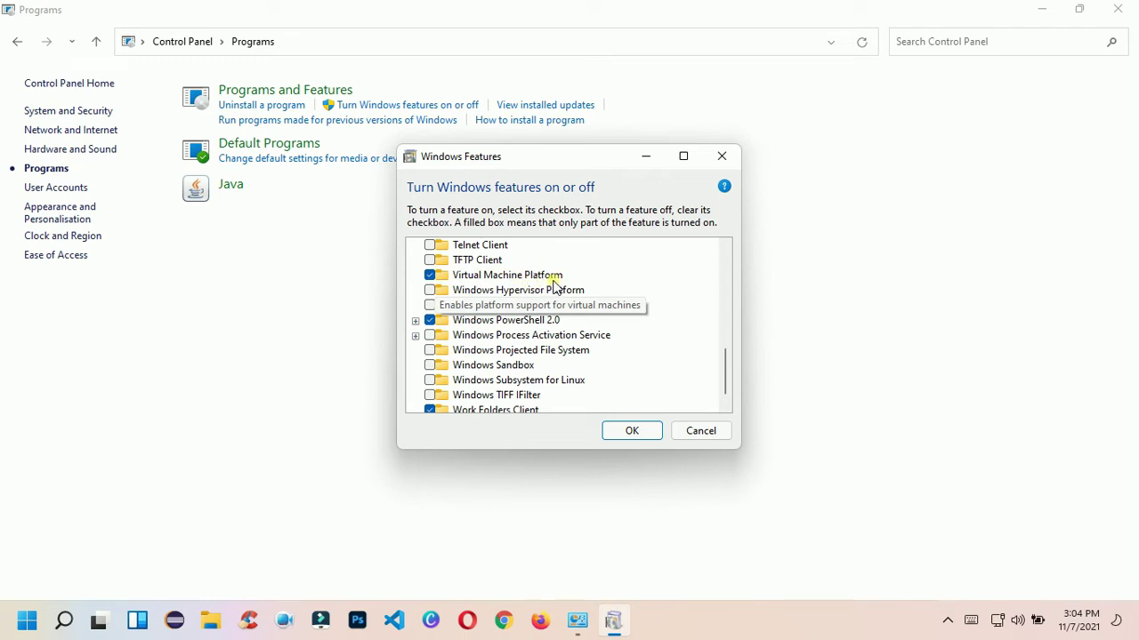
left_click(429, 277)
left_click(430, 277)
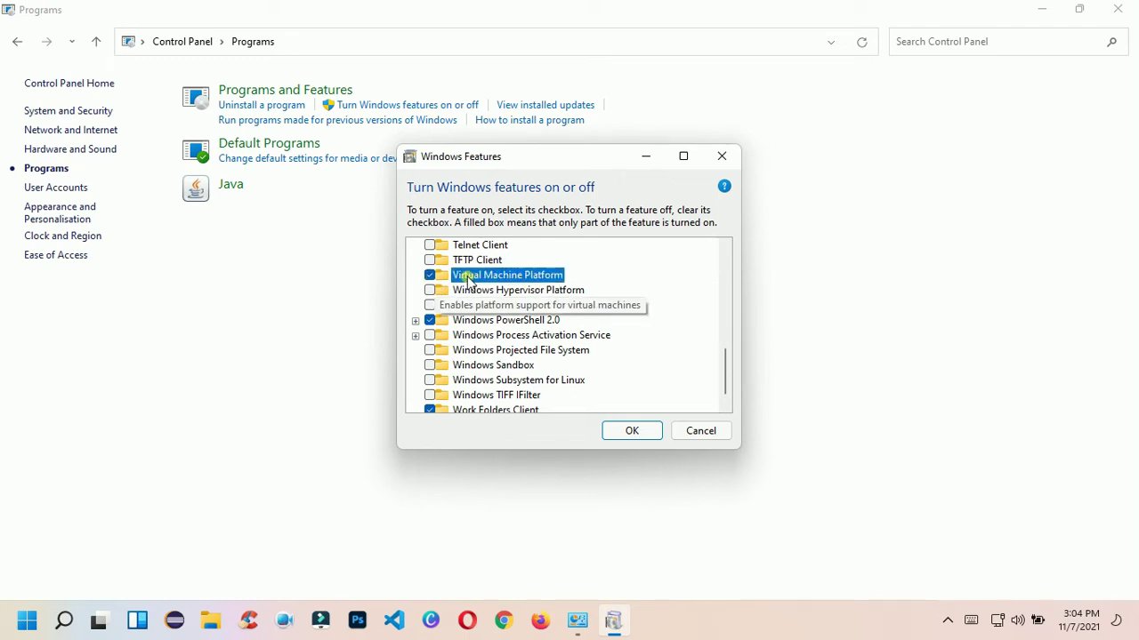
left_click(627, 432)
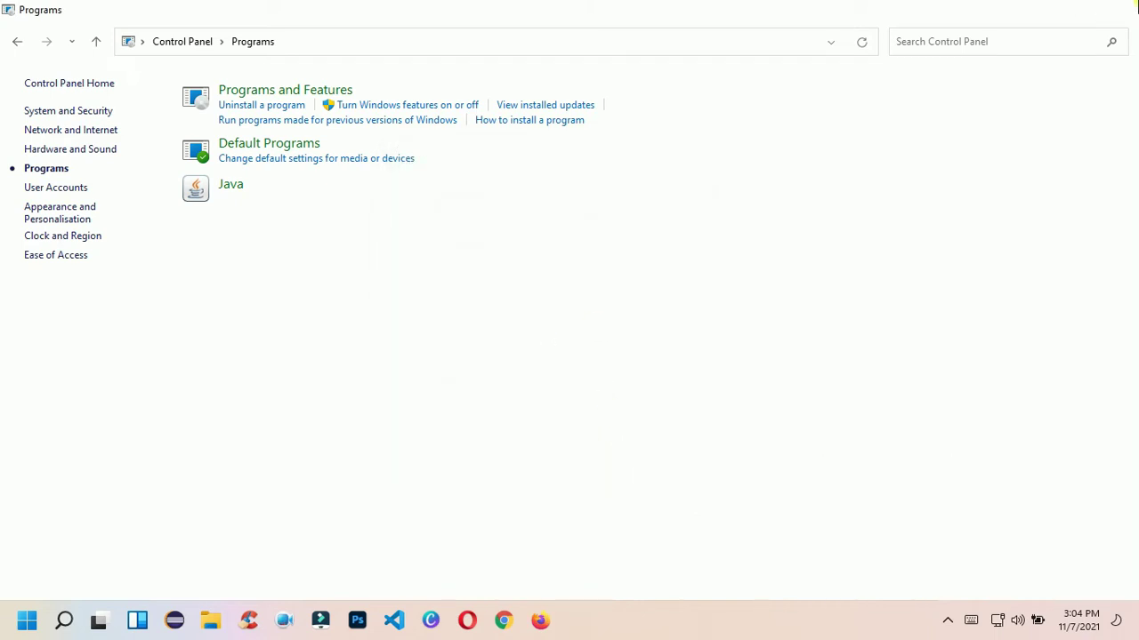
left_click(1117, 8)
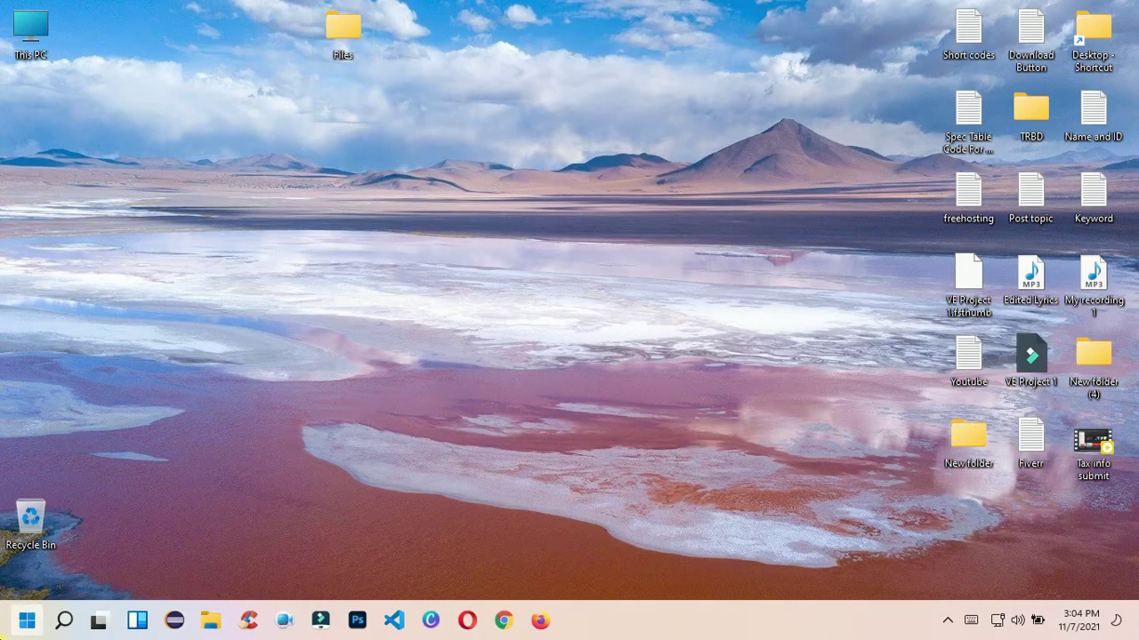
Turn on Developer Mode in the For developers page of Windows Privacy & security settings and accept the confirmation.
key("super")
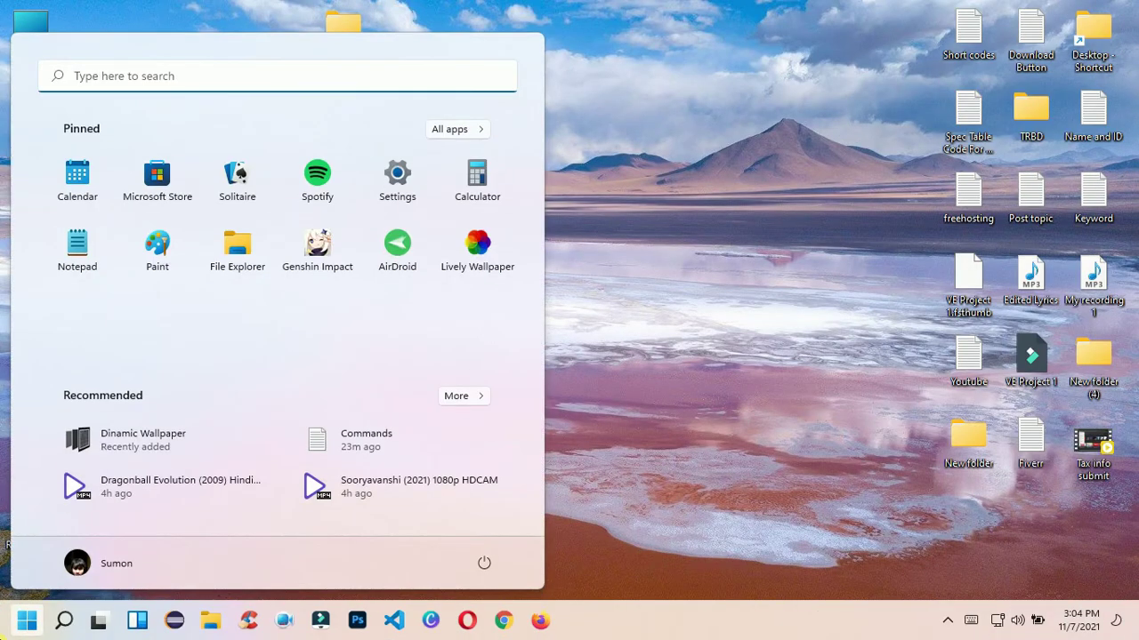
left_click(389, 178)
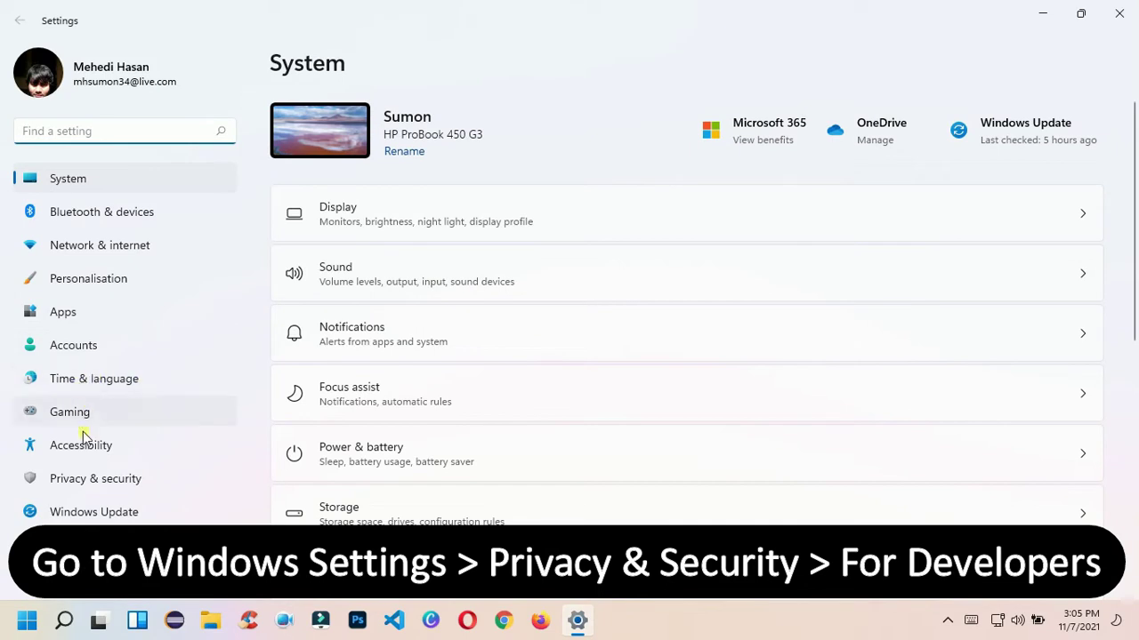
left_click(100, 481)
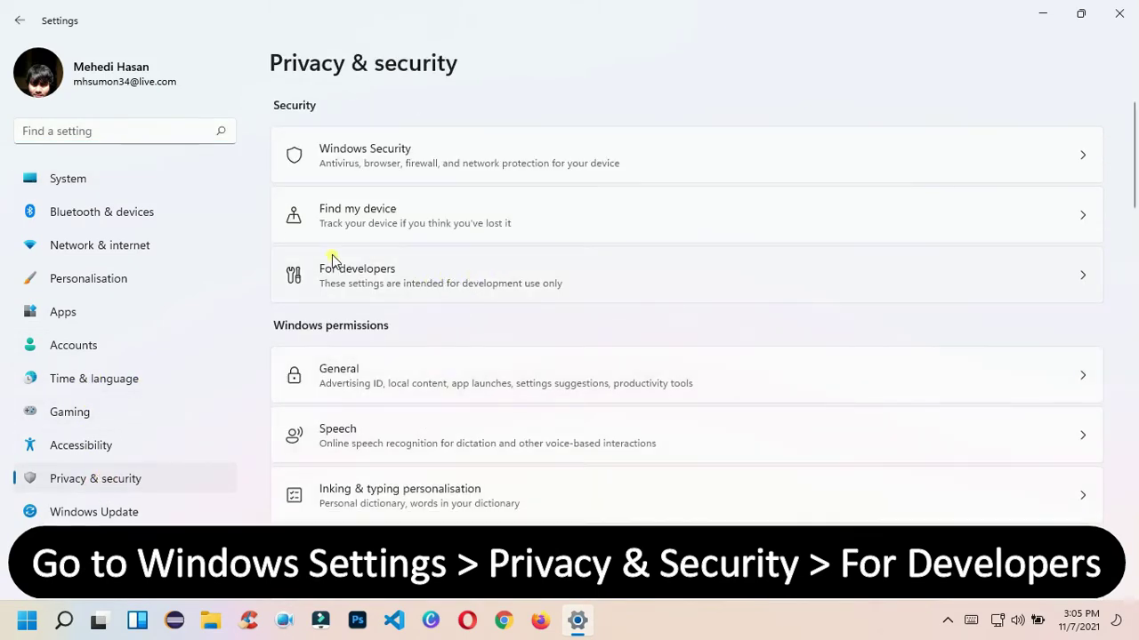
left_click(419, 281)
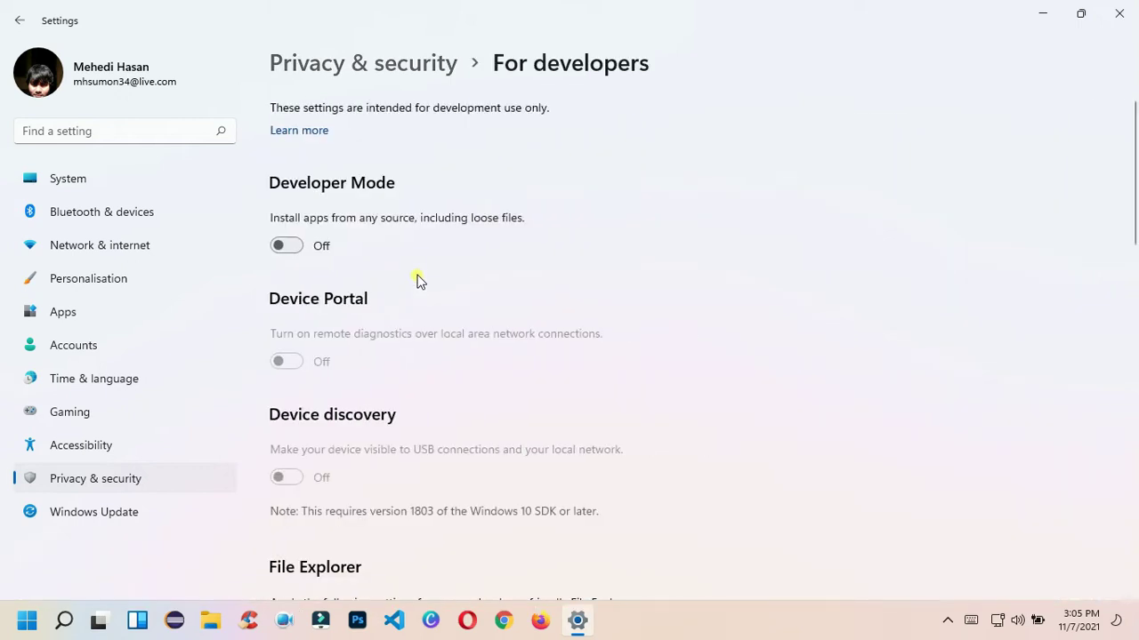
left_click(287, 246)
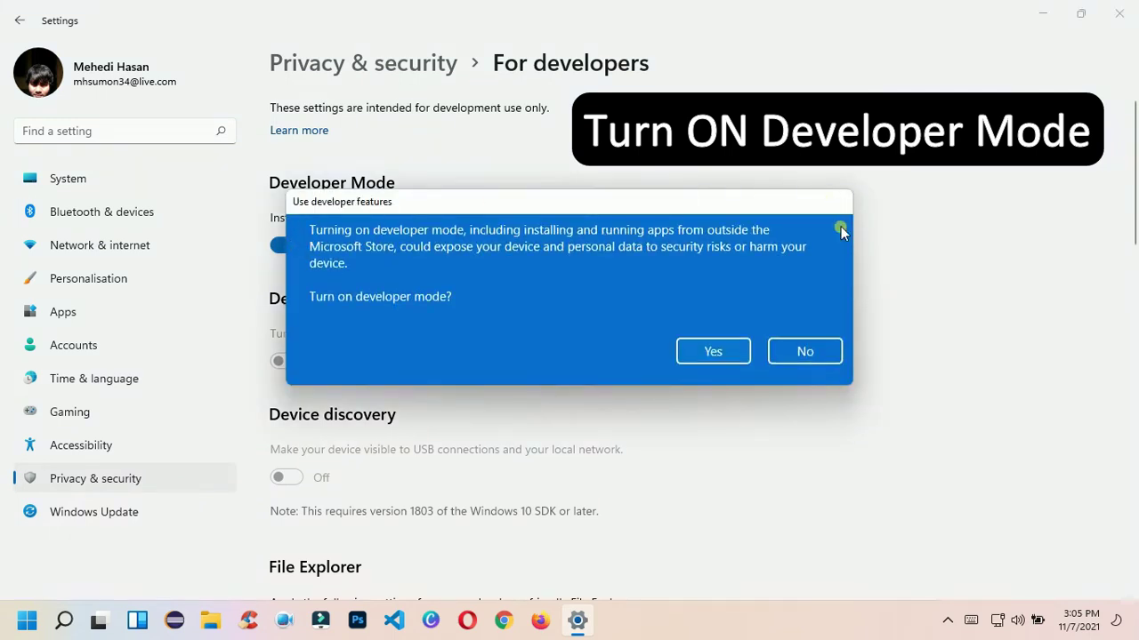
left_click(708, 353)
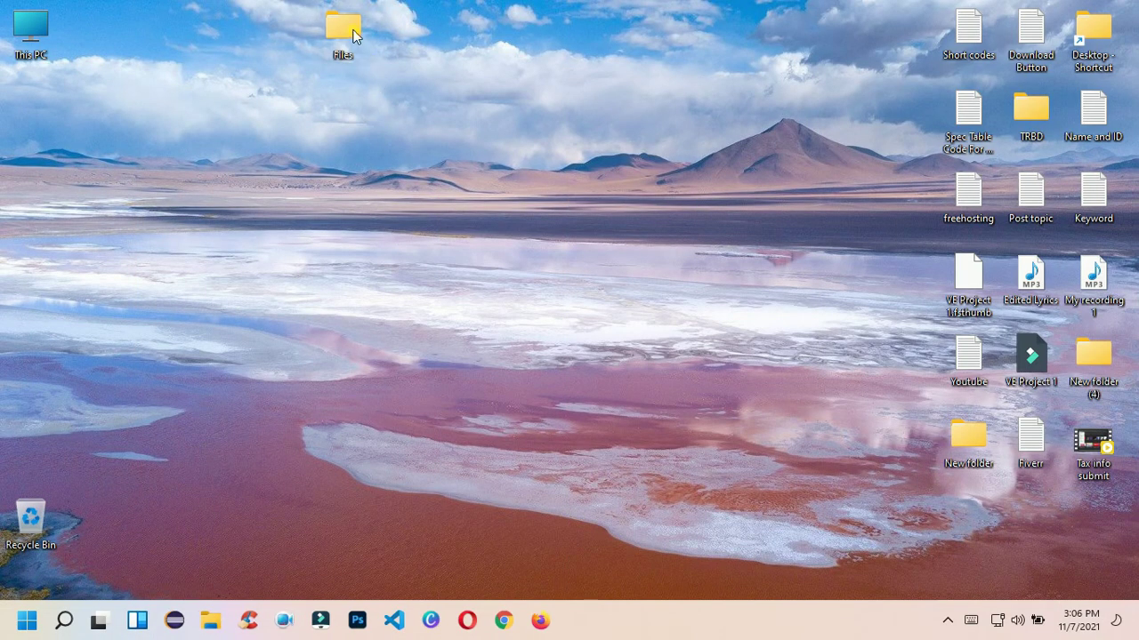
Open the Files folder on the desktop and extract the adb-setup-1.4.3 archive directly into it.
double_click(354, 32)
left_click_drag(738, 32, 346, 26)
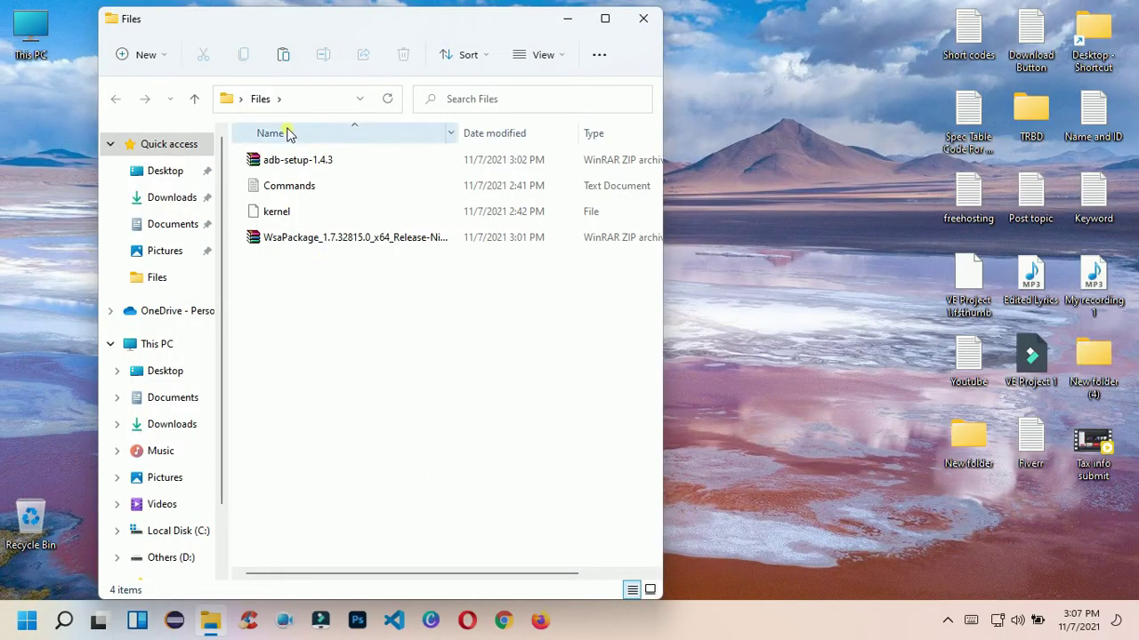
left_click(289, 169)
right_click(289, 171)
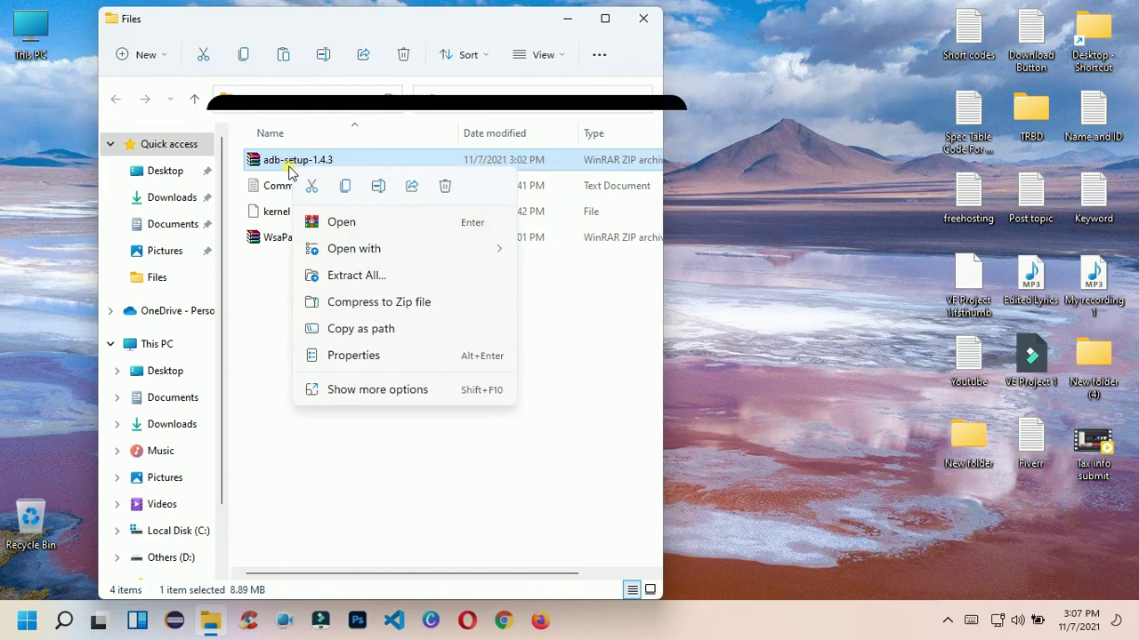
left_click(374, 391)
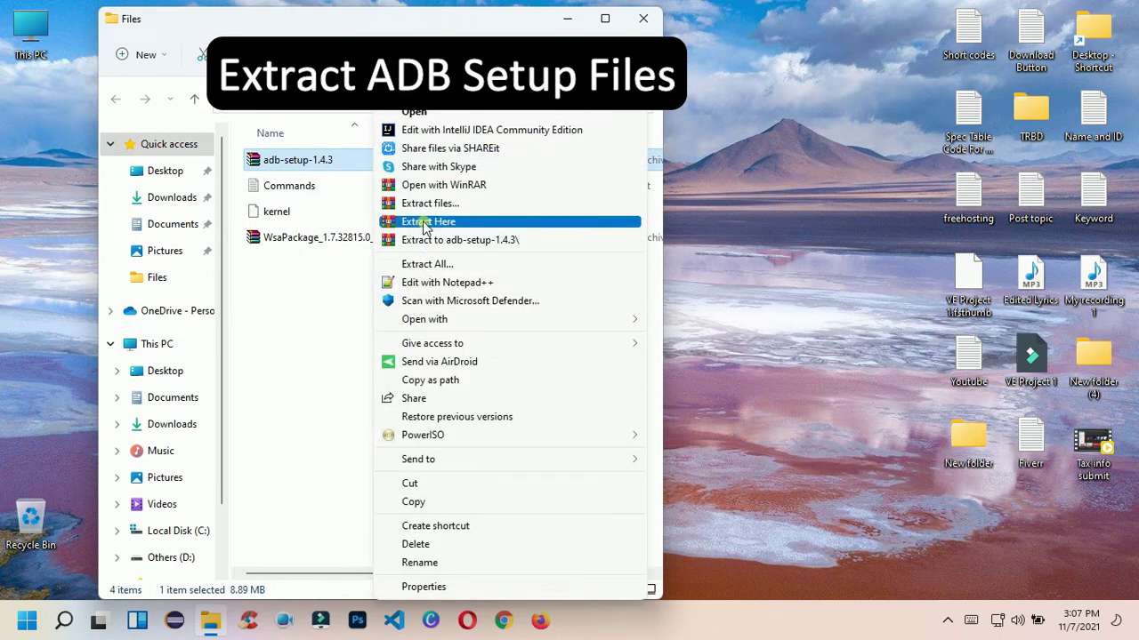
left_click(422, 223)
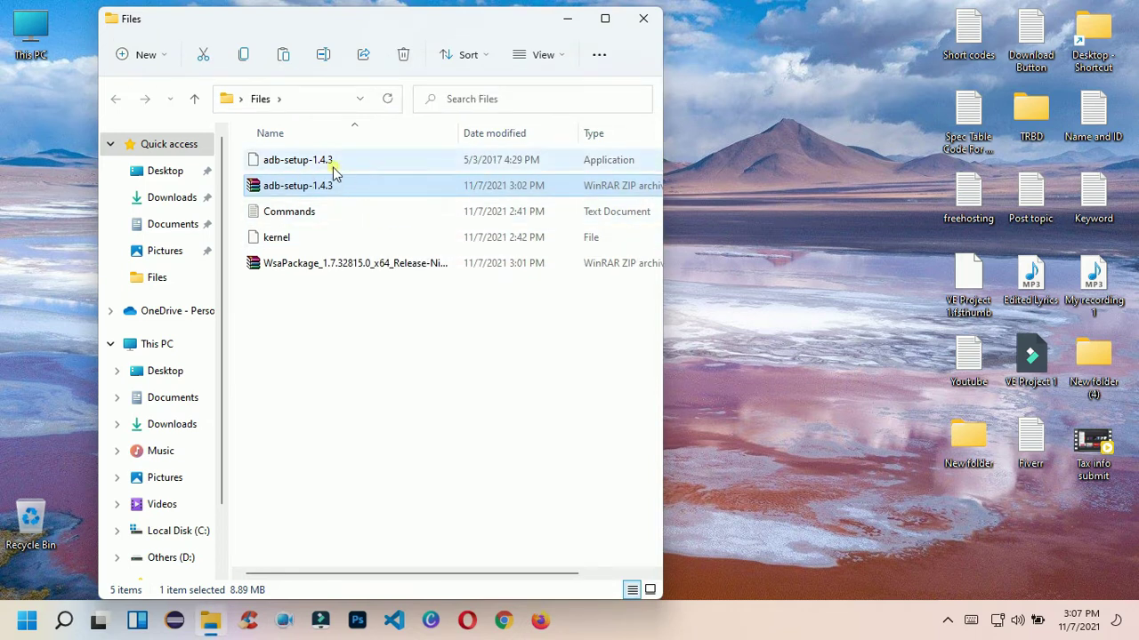
Run the extracted adb-setup-1.4.3 application and answer y to installing ADB and Fastboot, system-wide installation and device drivers.
left_click(281, 169)
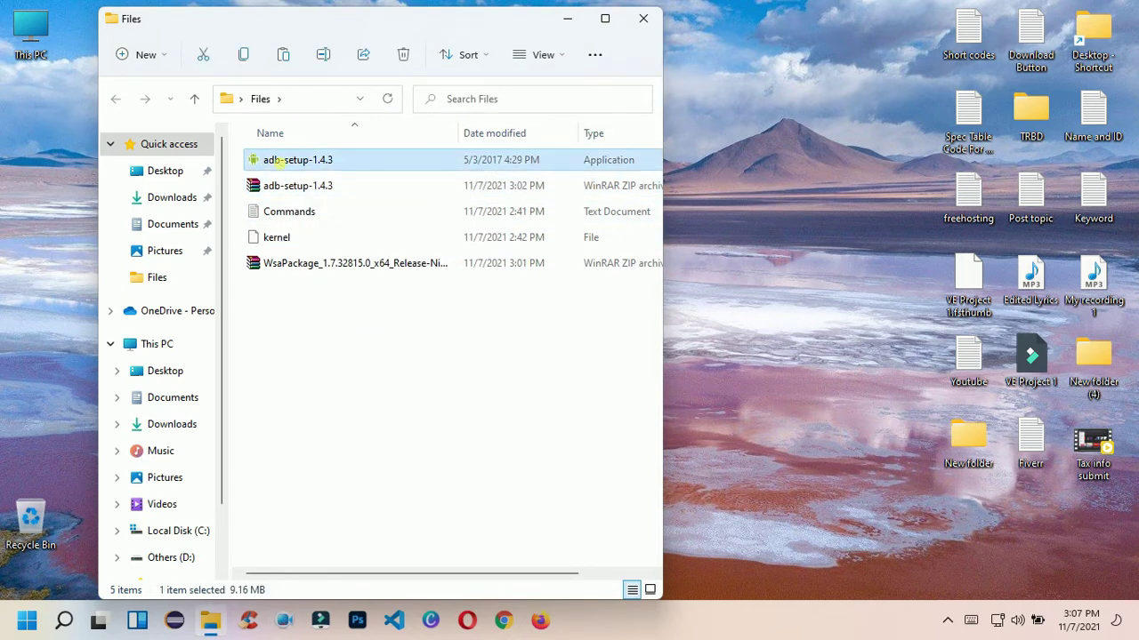
double_click(280, 160)
left_click(462, 449)
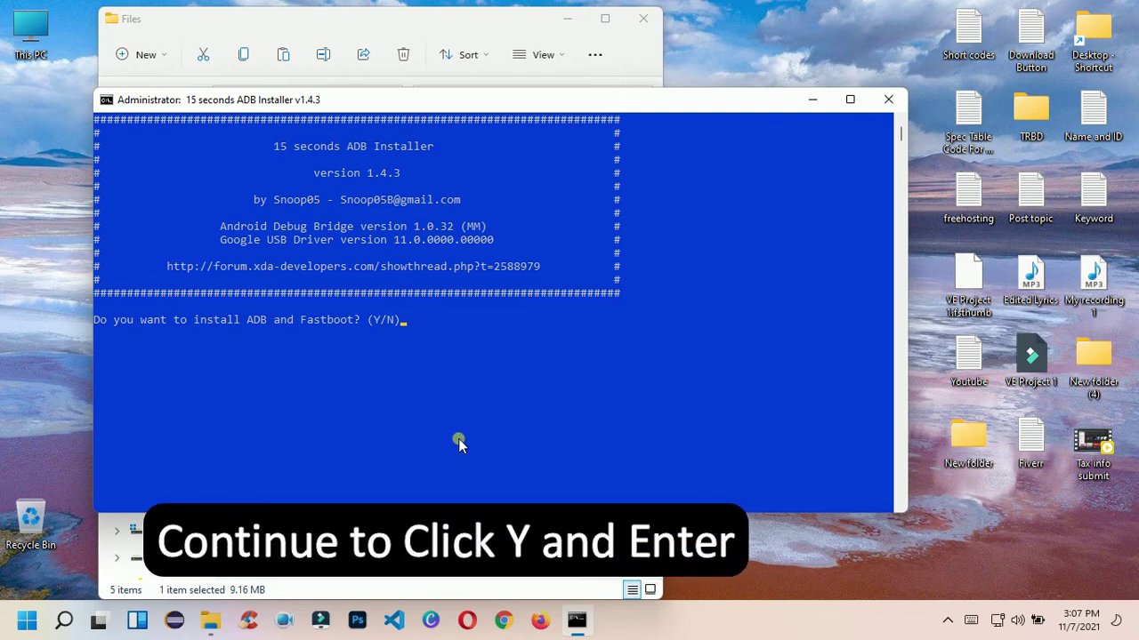
type("y")
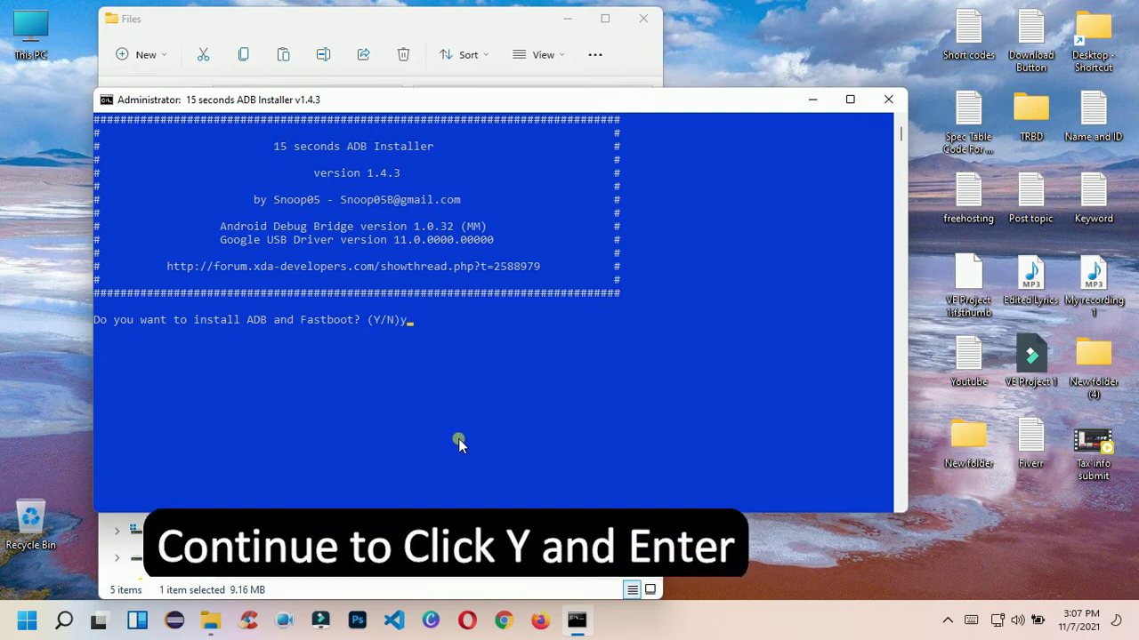
key("Return")
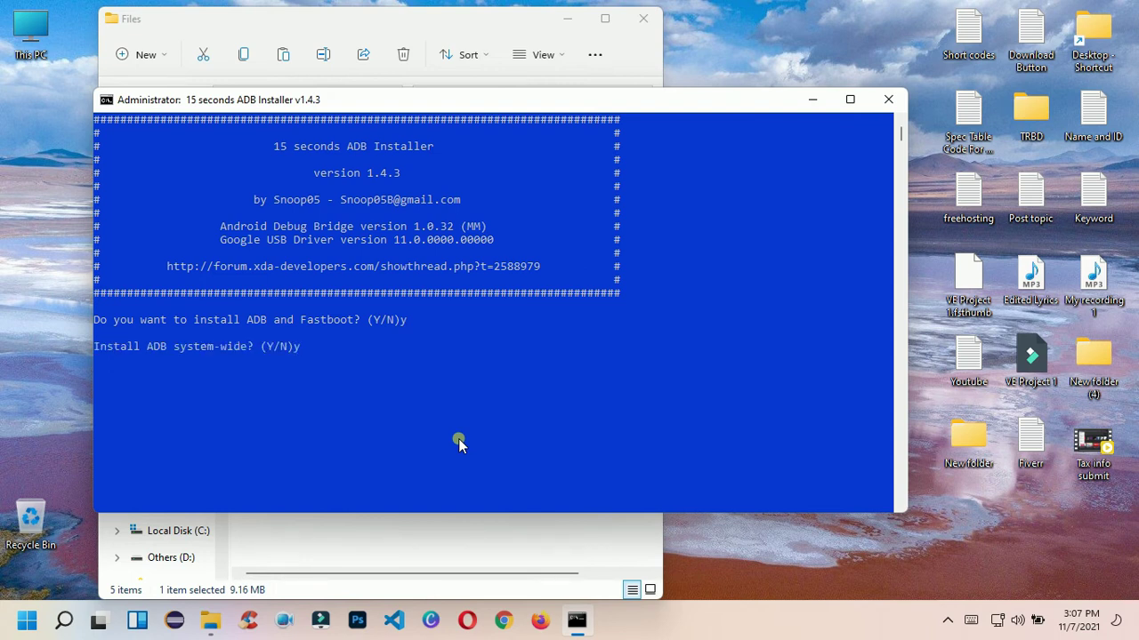
key("Return")
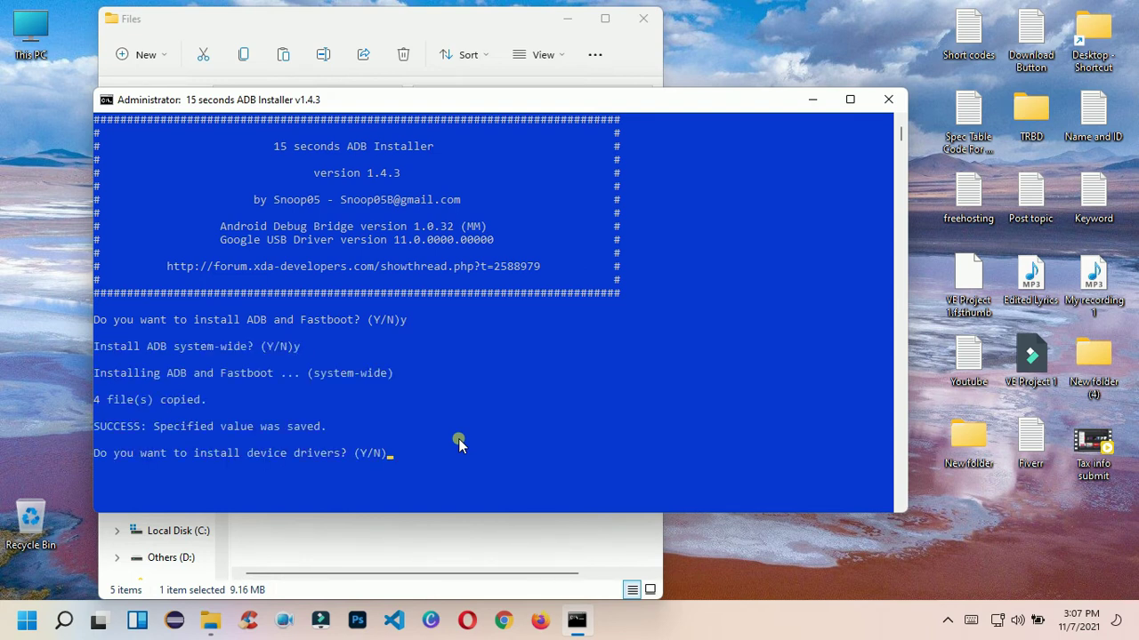
type("y")
key("Return")
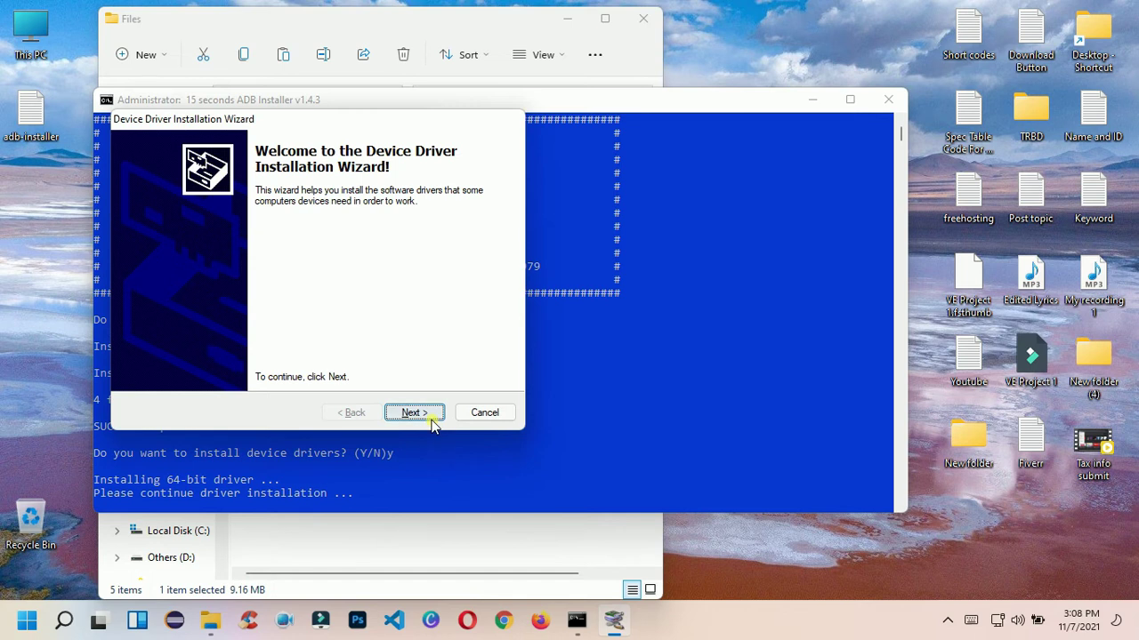
Go through the Device Driver Installation Wizard, allow the Google Inc Android Phone software to install, and finish the wizard.
left_click(431, 416)
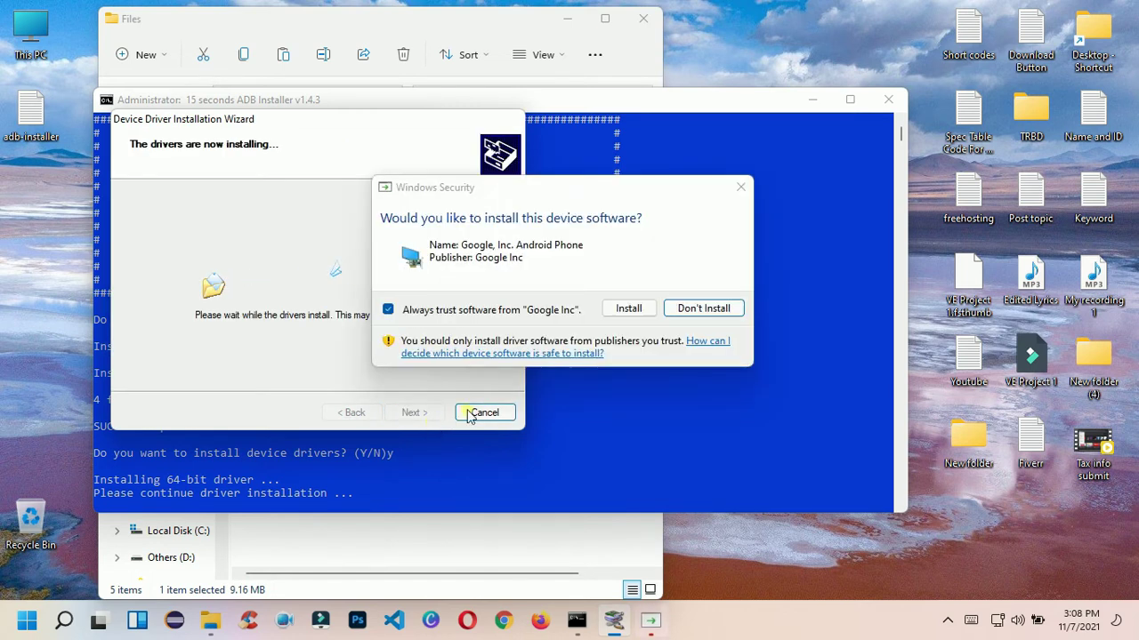
left_click(629, 310)
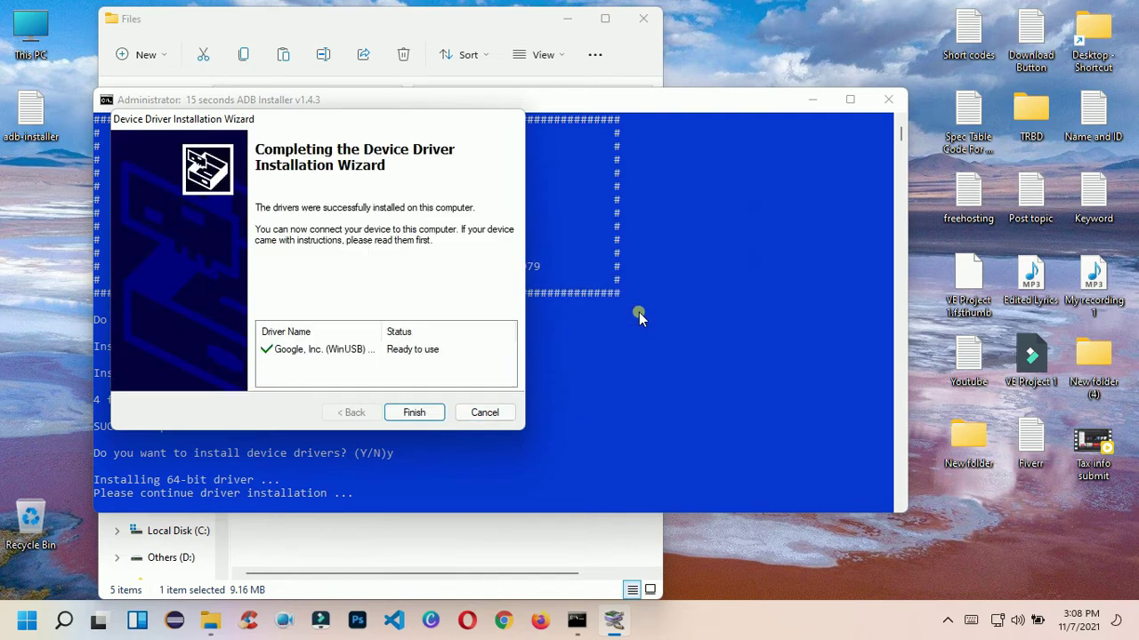
left_click(411, 413)
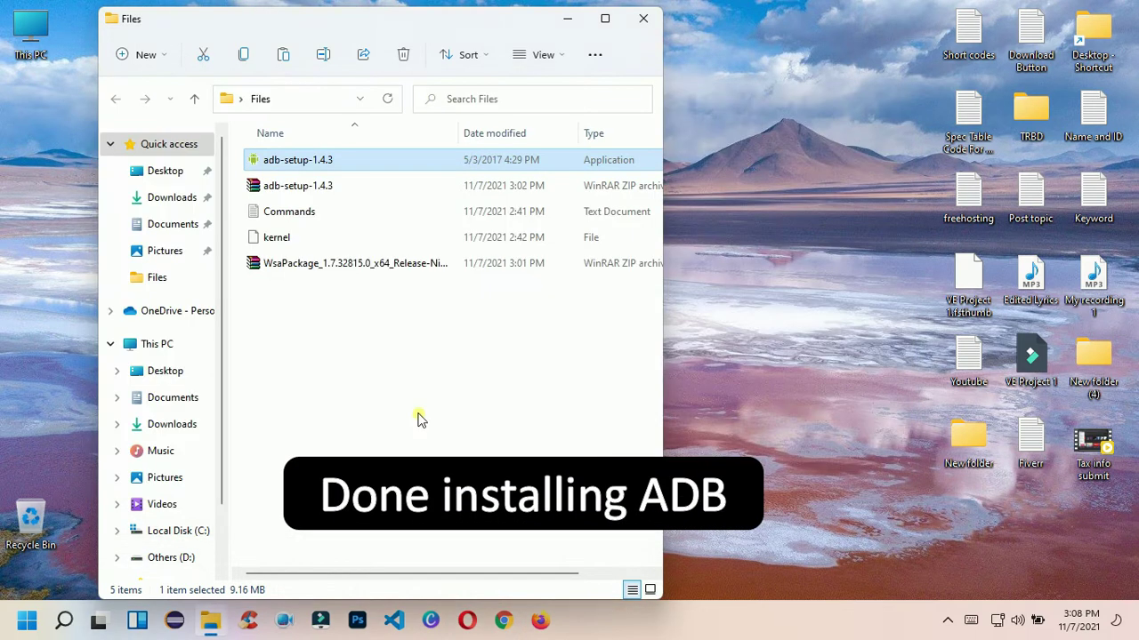
Extract the WsaPackage_1.7.32815.0_x64_Release-Nightly archive into a subfolder of the same name.
left_click(420, 419)
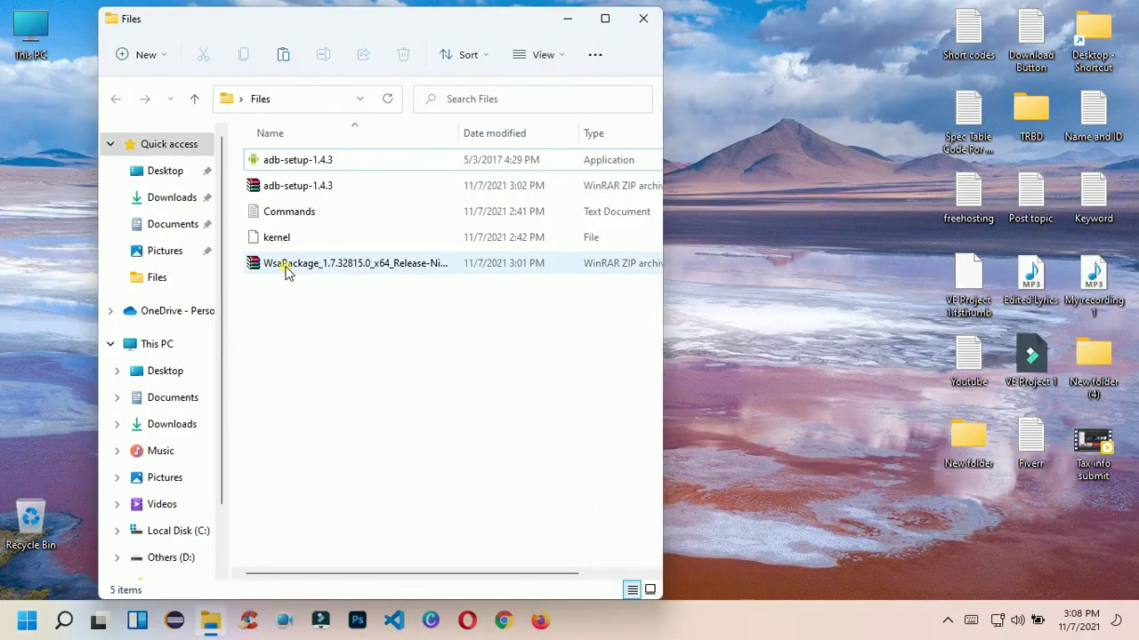
left_click(286, 271)
right_click(293, 271)
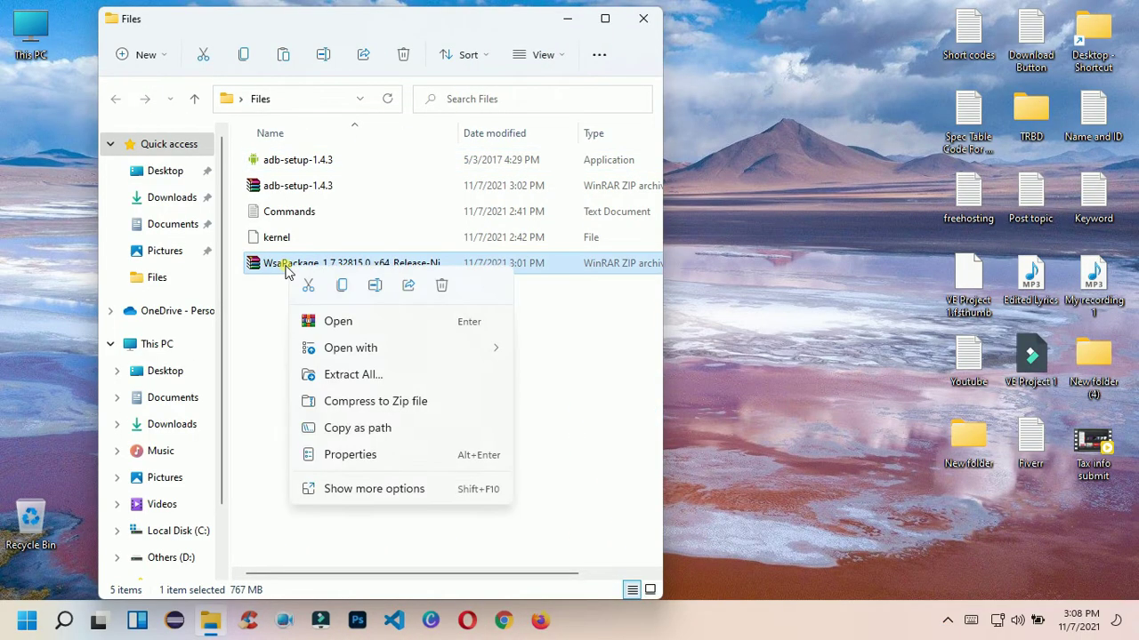
left_click(358, 496)
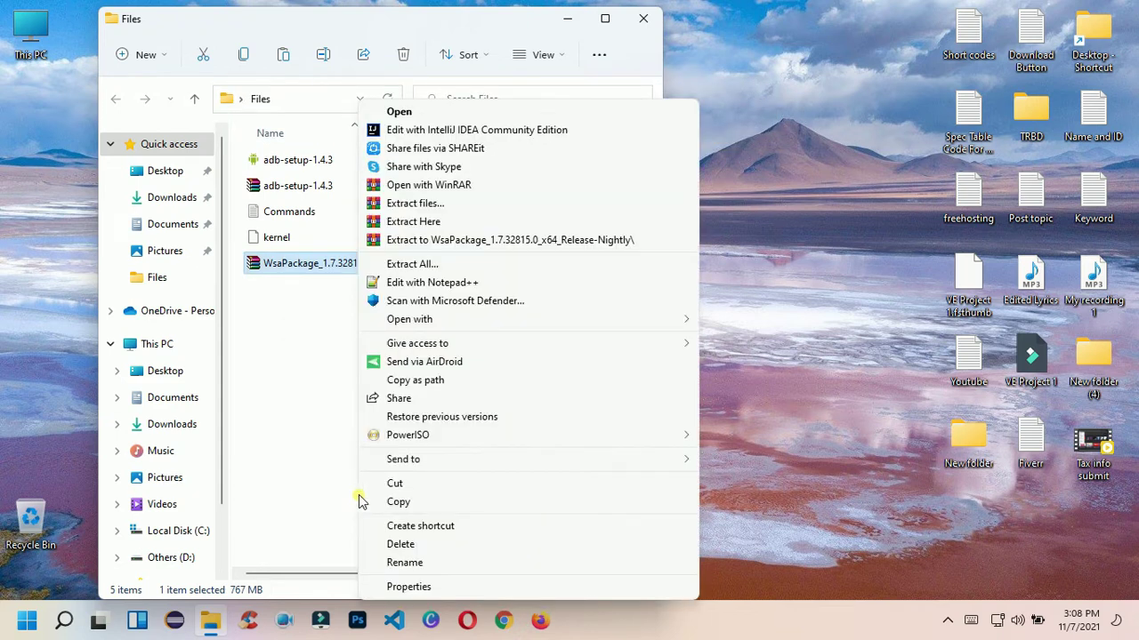
left_click(435, 241)
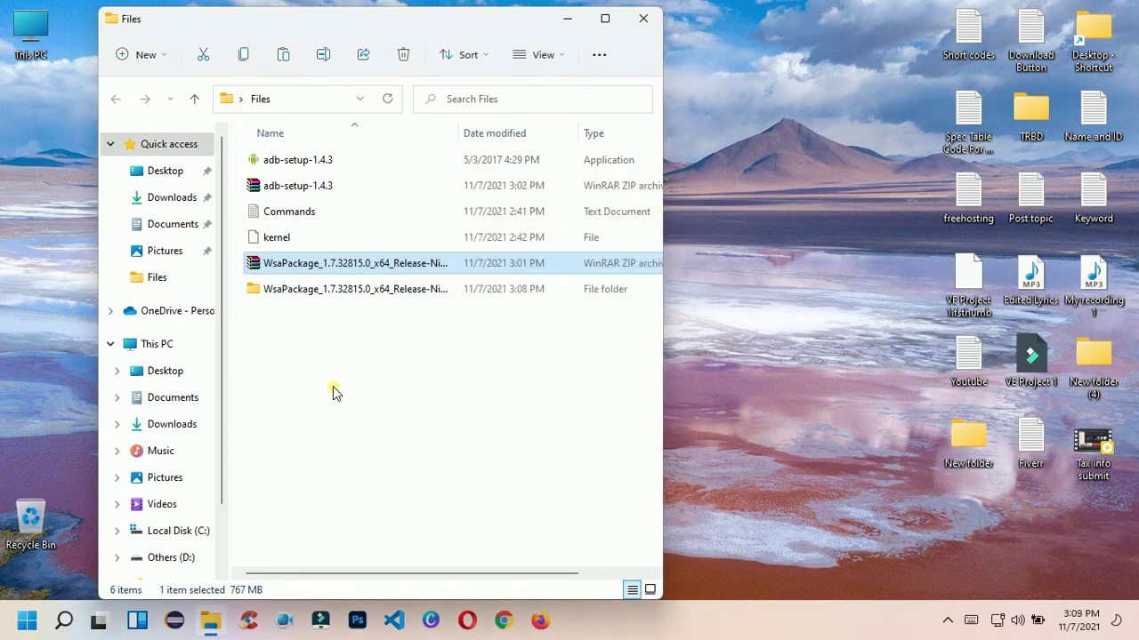
Open the extracted WsaPackage_1.7.32815.0_x64_Release-Nightly folder, cut the inner folder of the same name, and paste it into Documents.
left_click(343, 374)
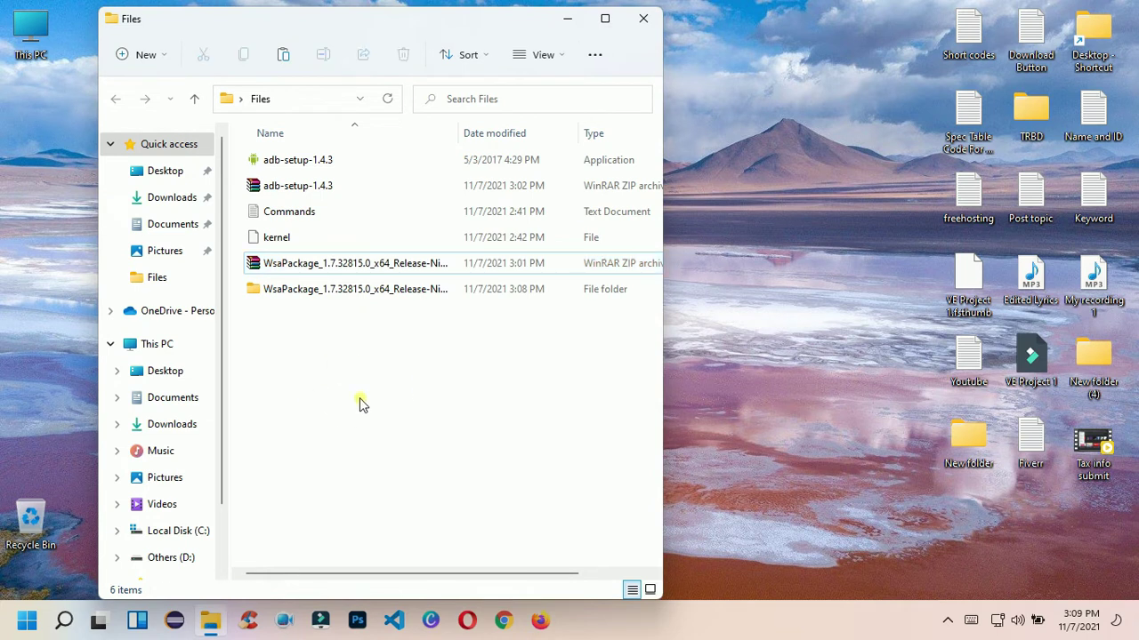
double_click(370, 290)
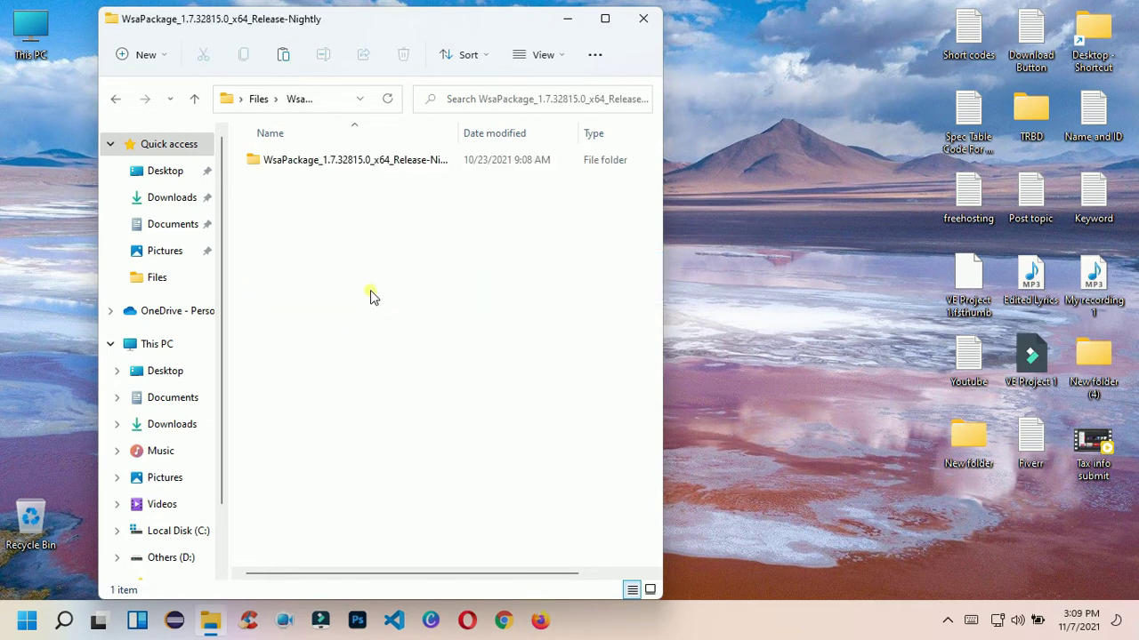
left_click(316, 162)
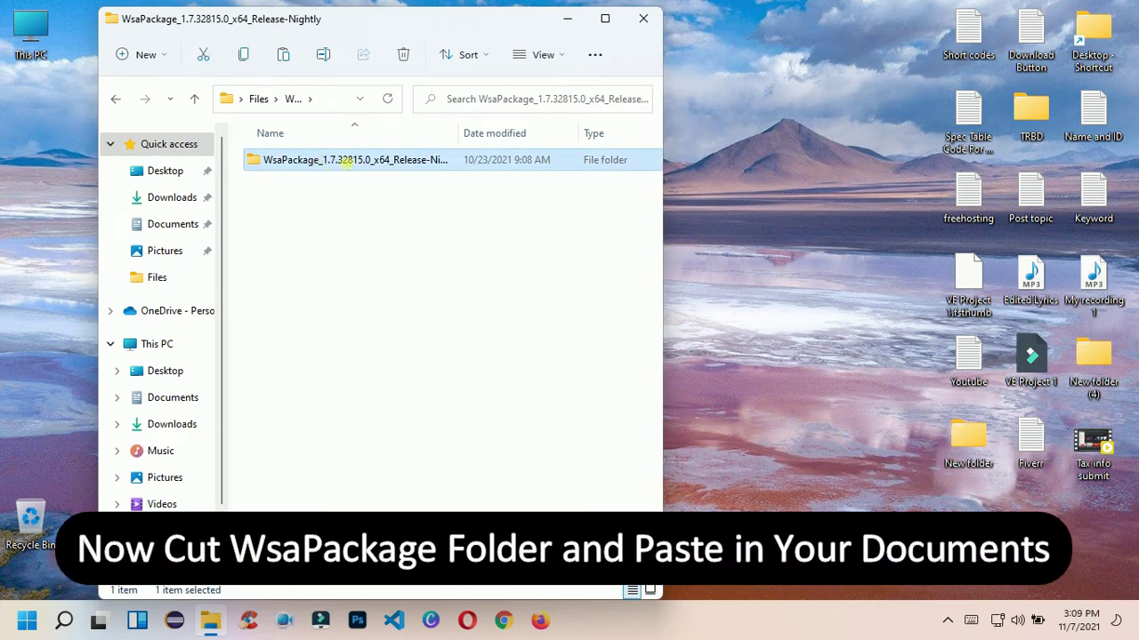
right_click(346, 163)
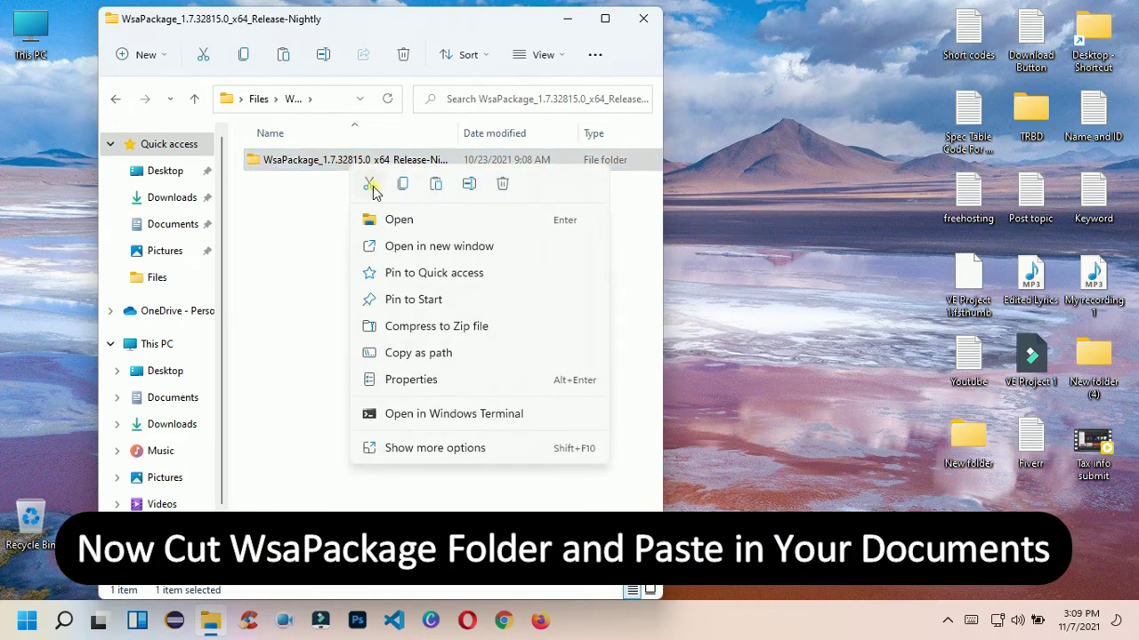
left_click(371, 186)
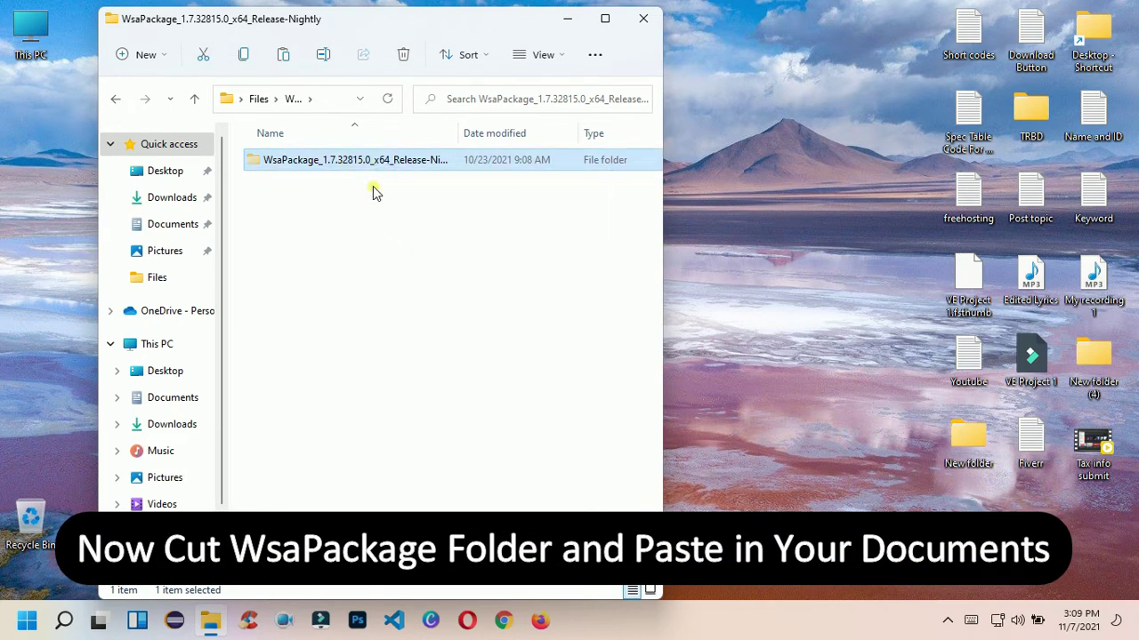
left_click(176, 224)
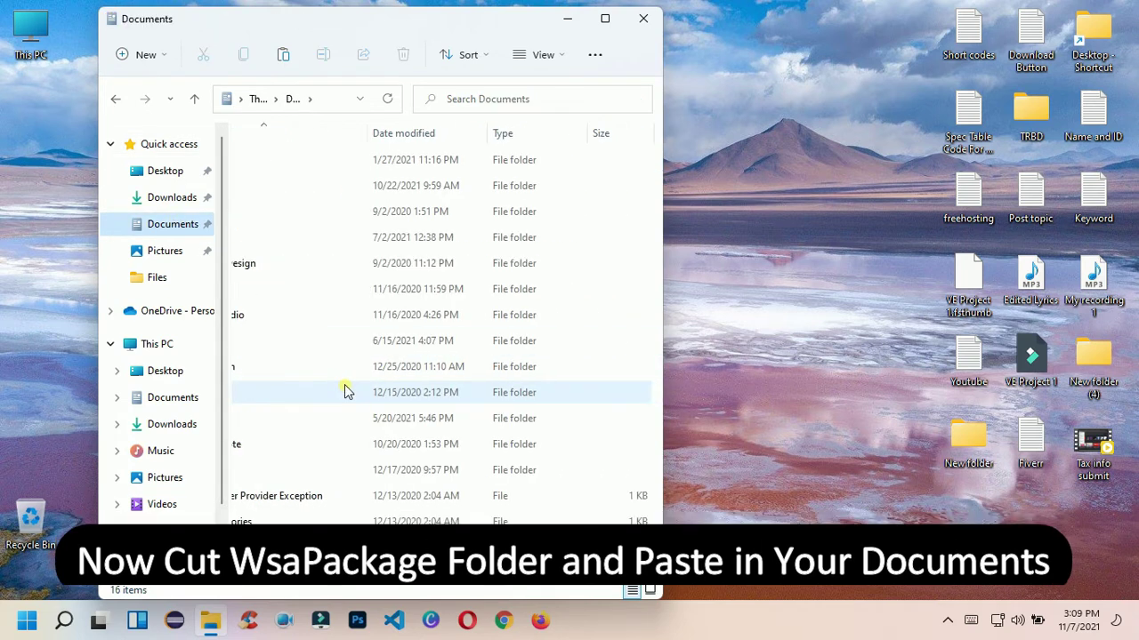
right_click(235, 434)
left_click(262, 444)
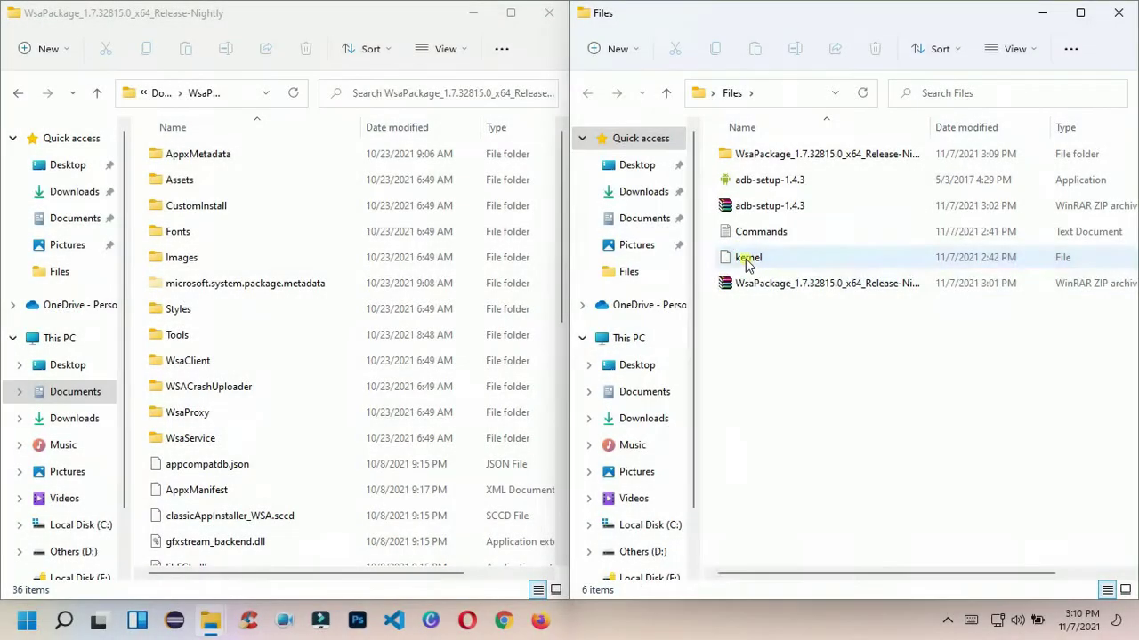
Move the kernel file from the Files folder into the WsaPackage_1.7.32815.0_x64_Release-Nightly folder in Documents.
left_click(746, 260)
left_click_drag(744, 264, 151, 494)
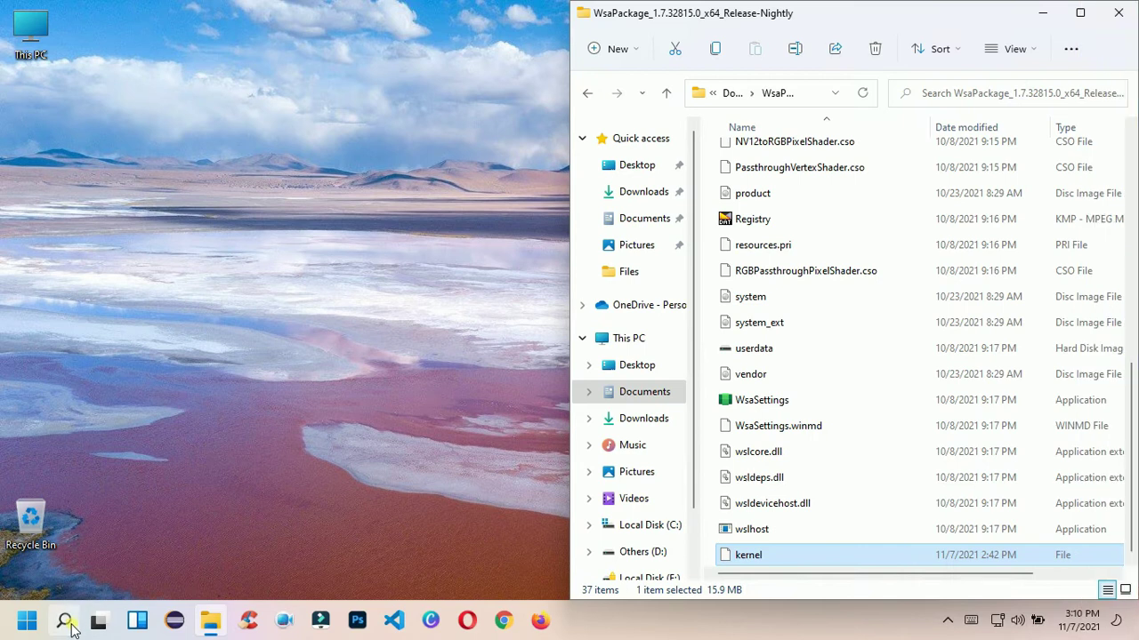
Find Windows PowerShell, run it as administrator with the permission request accepted, and place its window beside File Explorer.
left_click(66, 622)
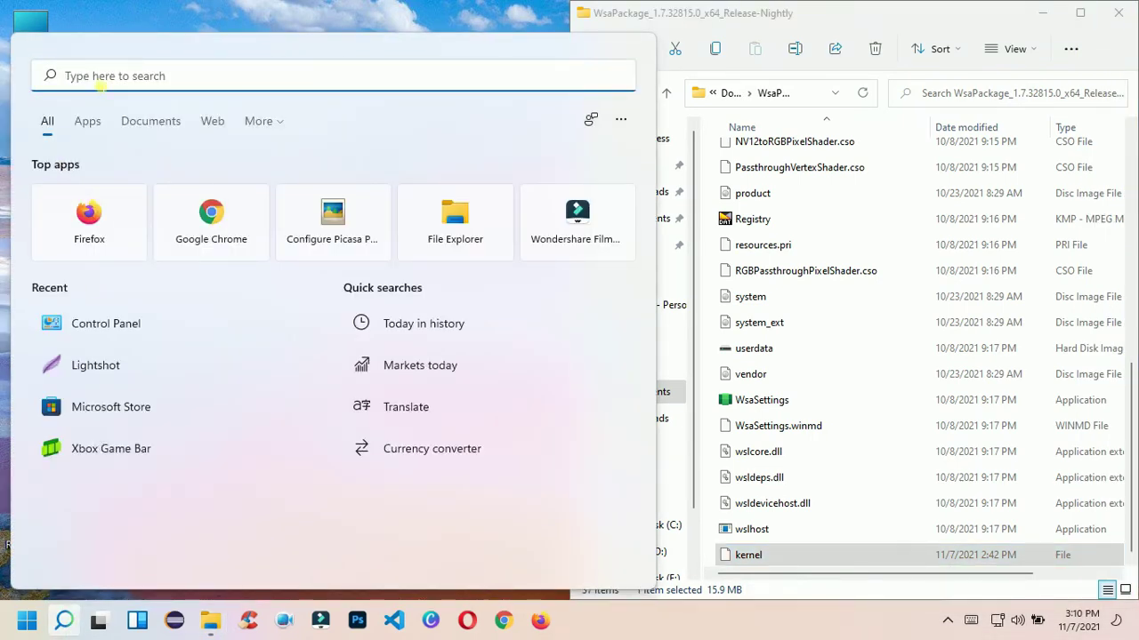
type("powe")
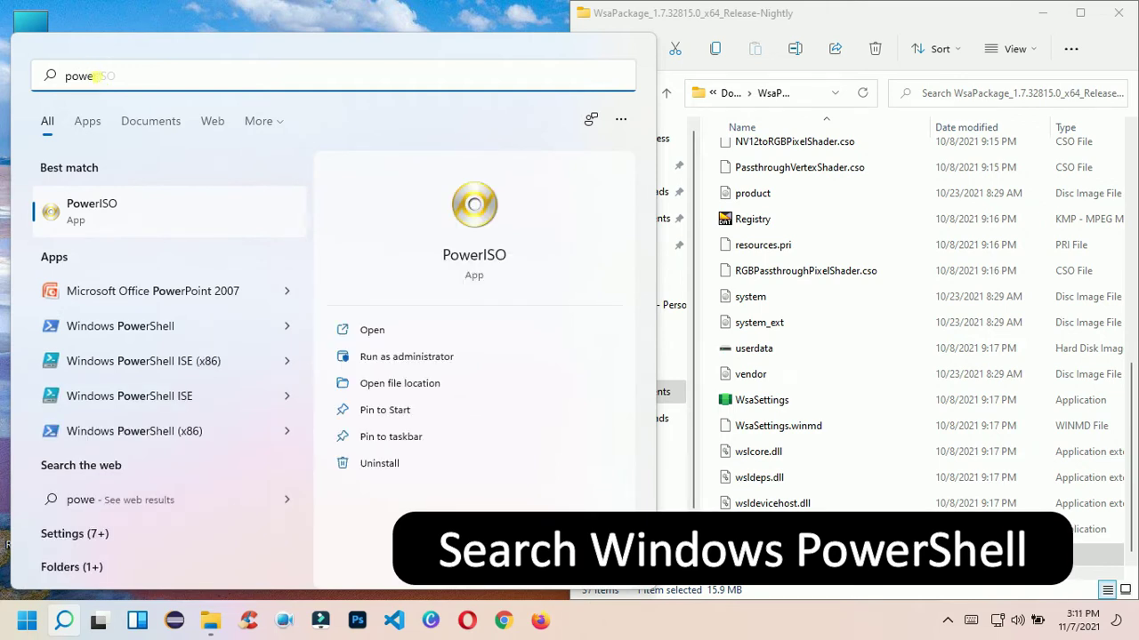
type("sh")
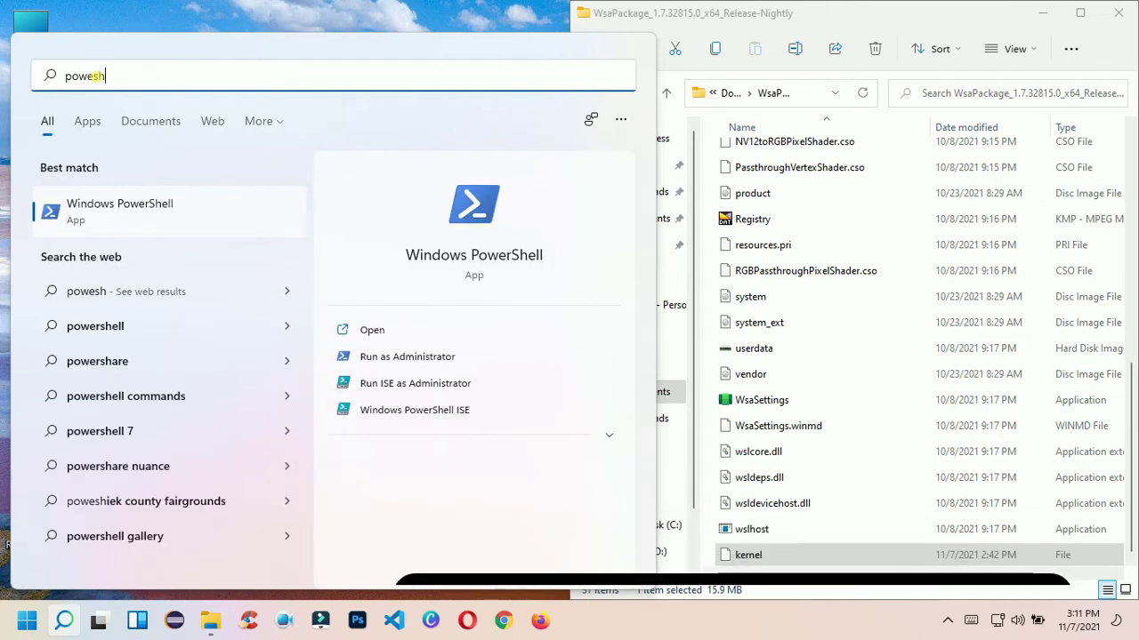
right_click(125, 214)
left_click(165, 233)
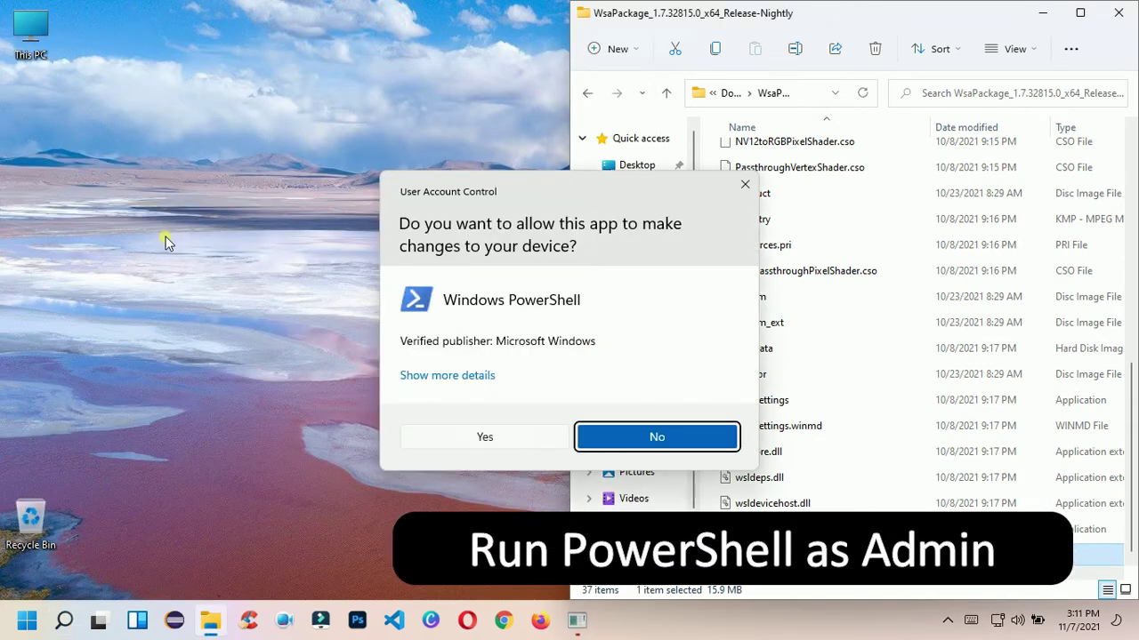
left_click(481, 437)
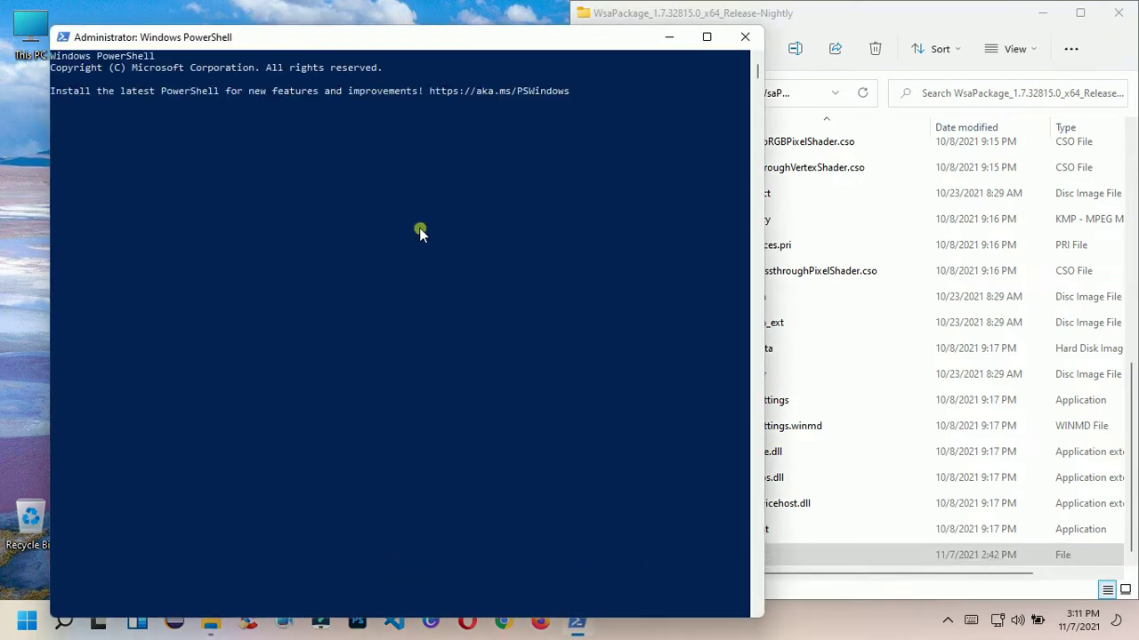
left_click_drag(464, 42, 2, 124)
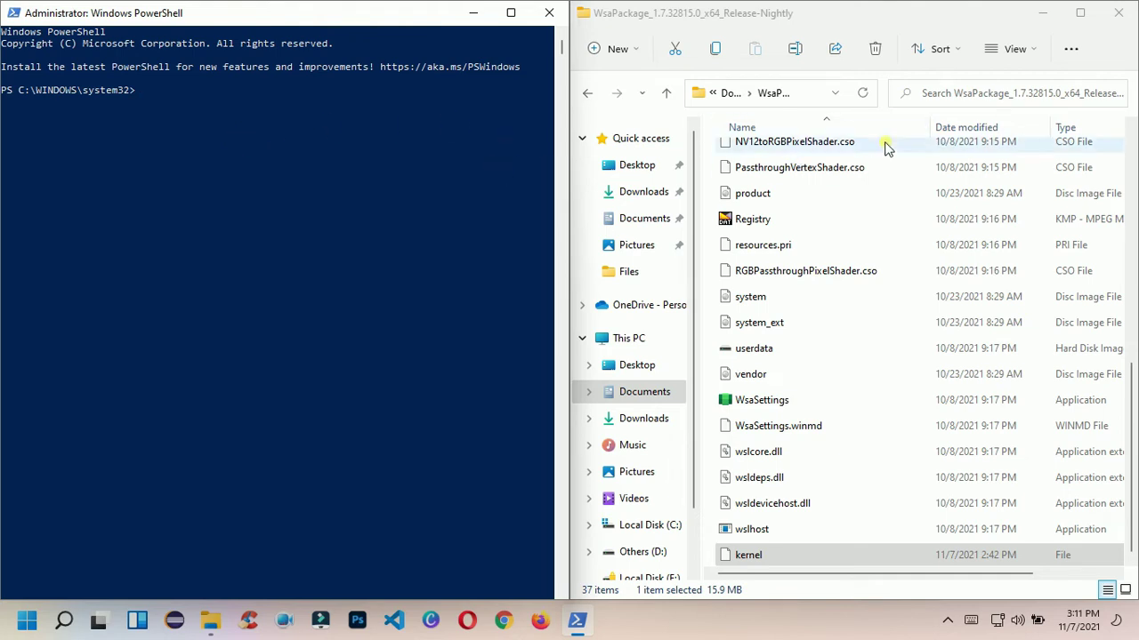
Copy the full path of the WsaPackage_1.7.32815.0_x64_Release-Nightly folder in Documents from File Explorer.
left_click(757, 89)
left_click(757, 89)
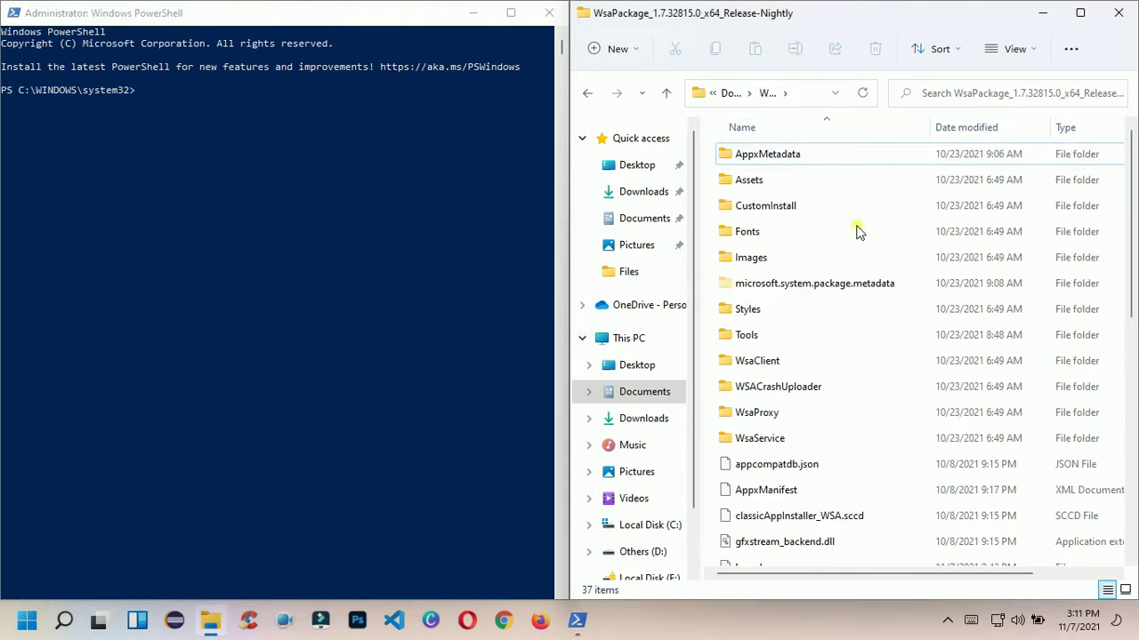
left_click(813, 95)
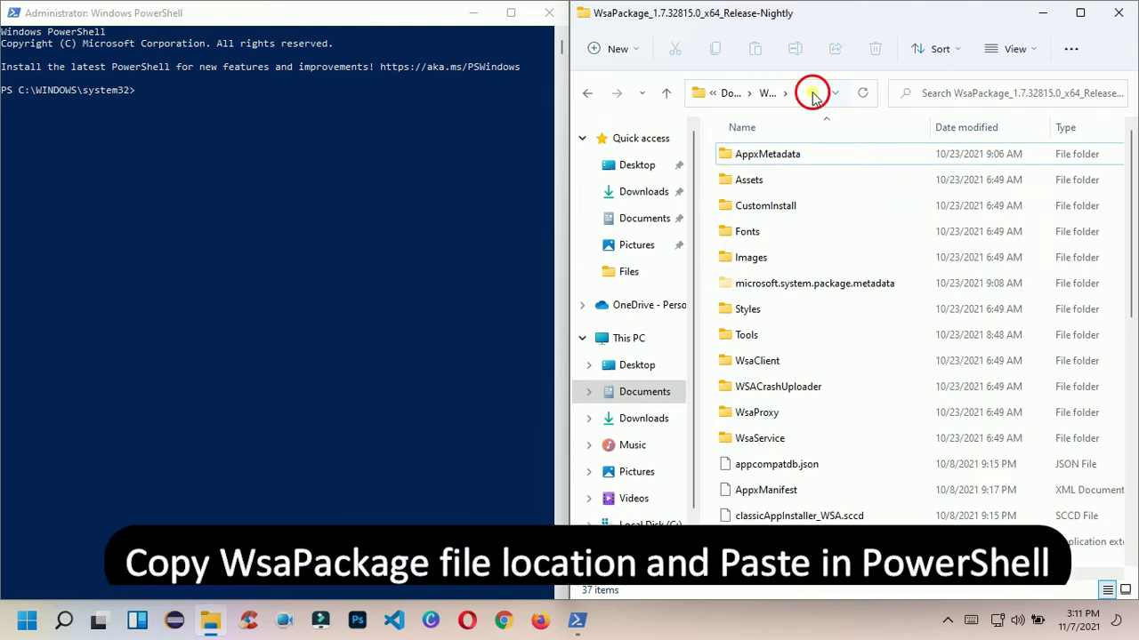
left_click(667, 94)
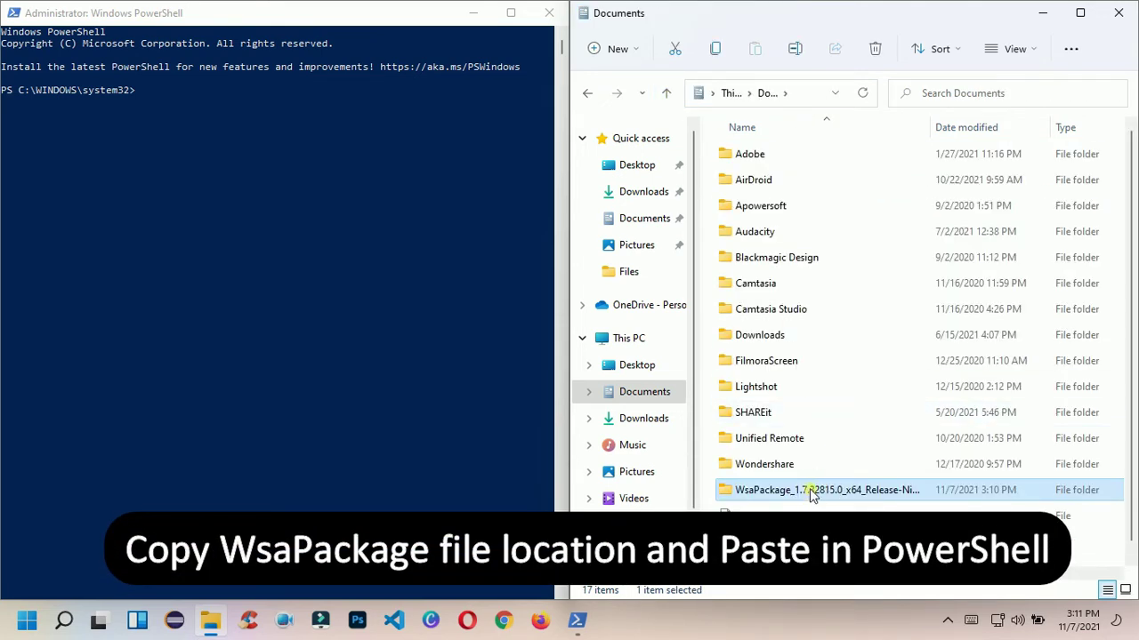
double_click(811, 490)
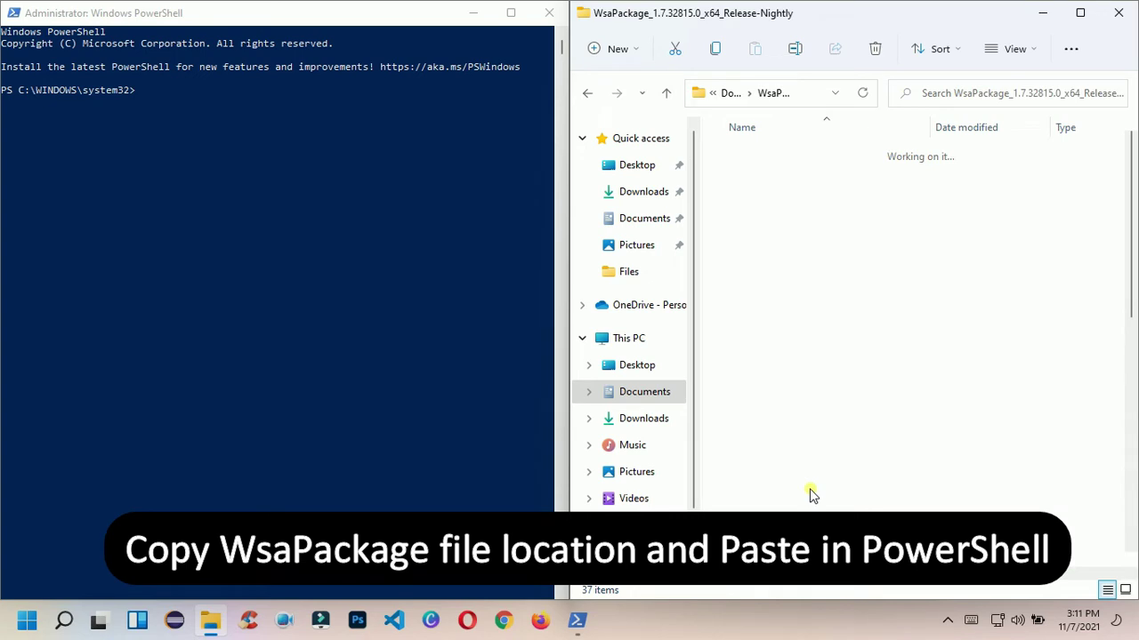
left_click(818, 99)
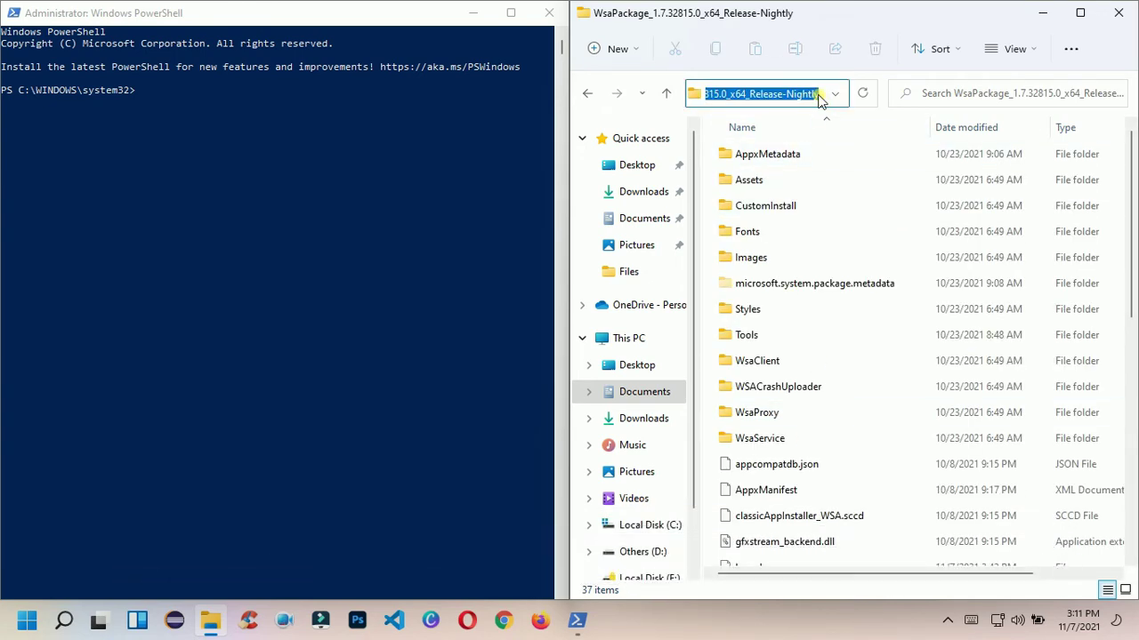
Use cd with the copied path to change PowerShell's working directory to the WsaPackage folder in Documents.
left_click(403, 165)
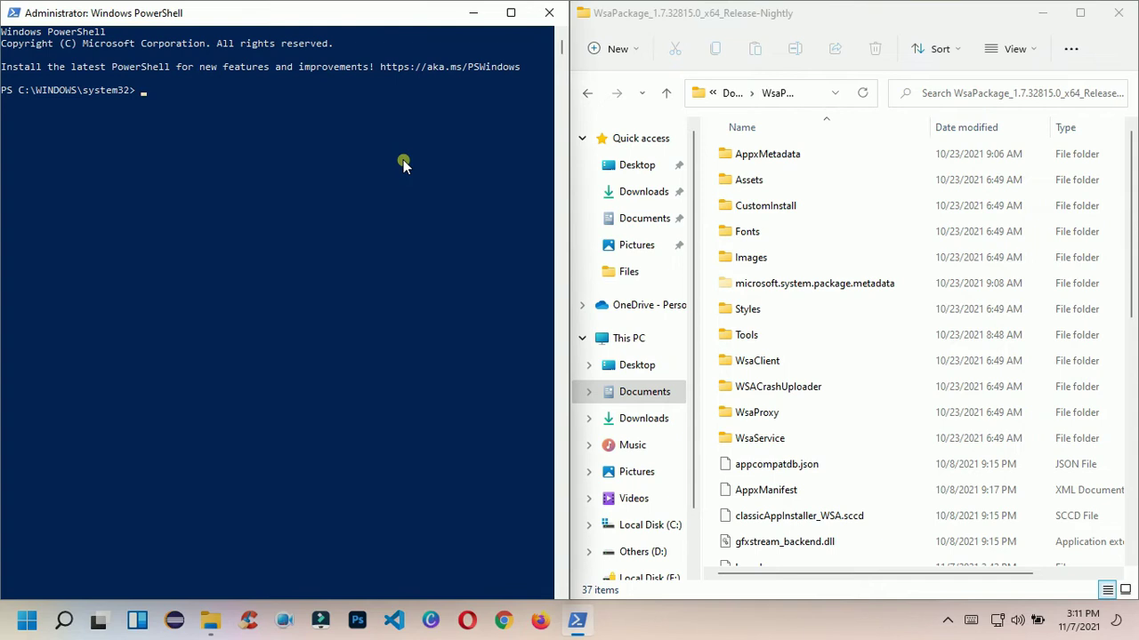
type("cd")
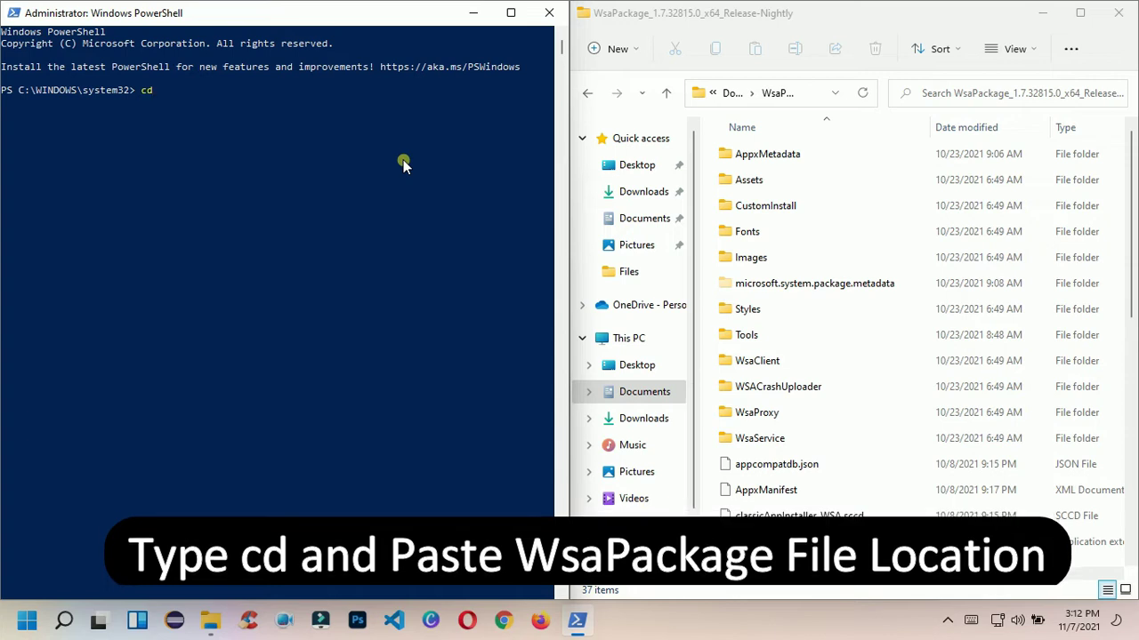
type("C:\\Users\\Sumon\\Documents\\WsaPackage_1.7.32815.0_x64_Release-Nightly")
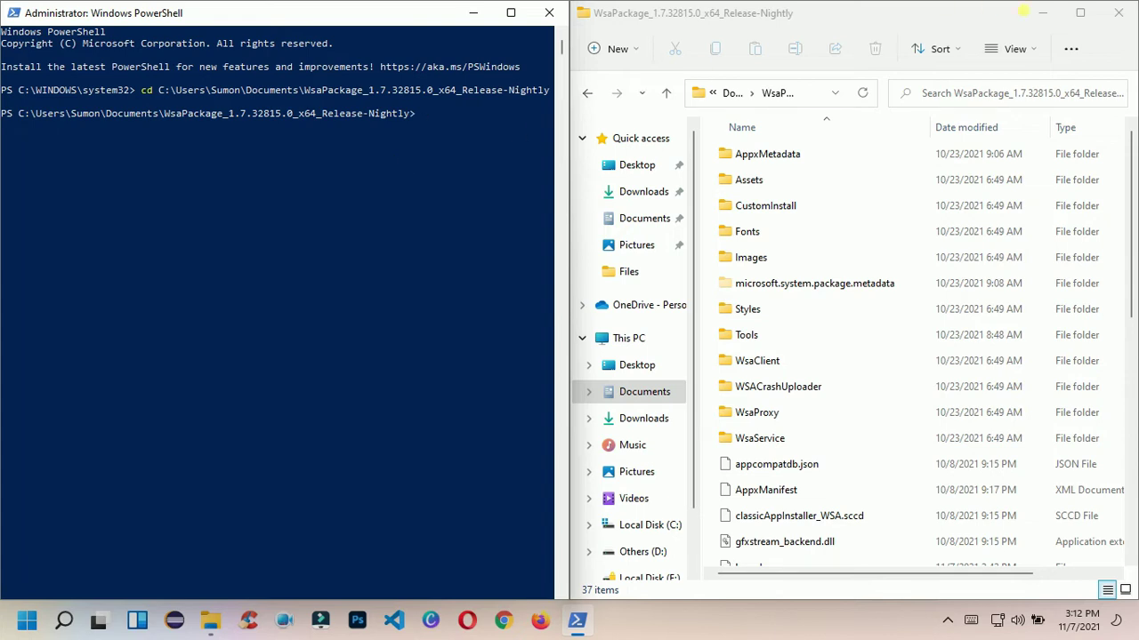
Minimize the WsaPackage window, open the Commands text document from the desktop Files folder, and place it beside PowerShell.
left_click(1041, 14)
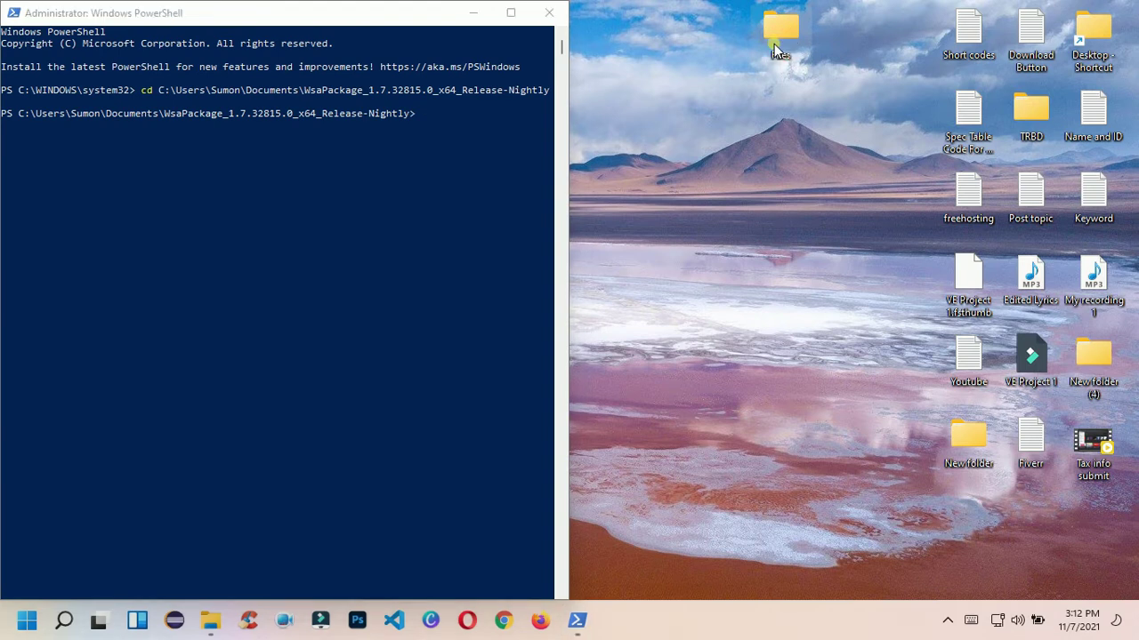
double_click(774, 44)
left_click_drag(371, 18, 865, 119)
left_click(684, 328)
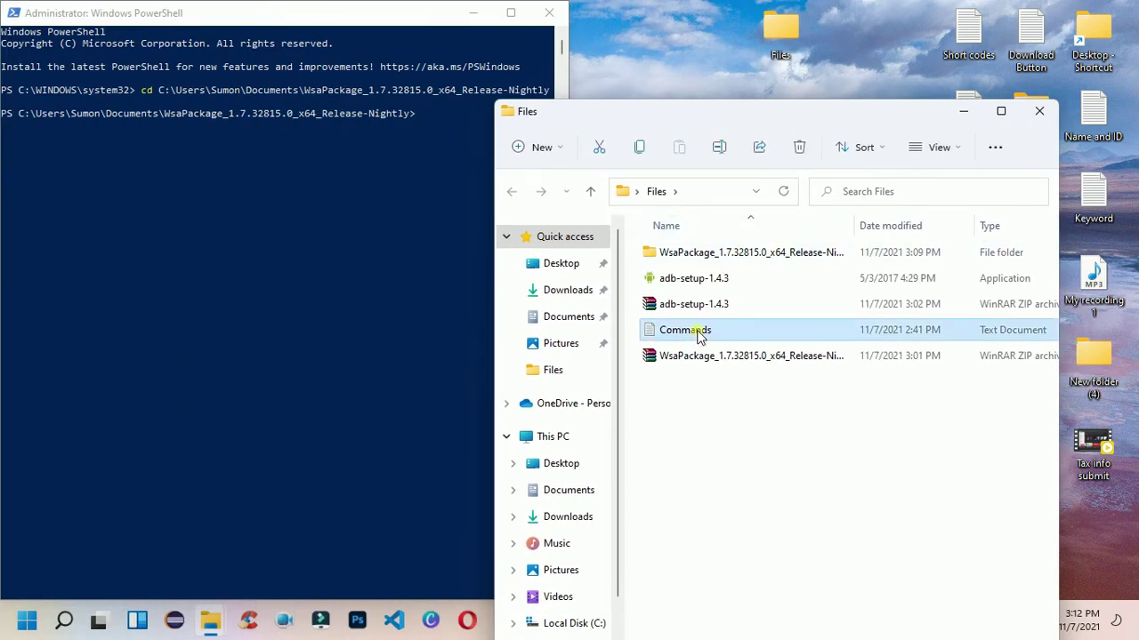
double_click(700, 332)
left_click_drag(568, 46, 816, 109)
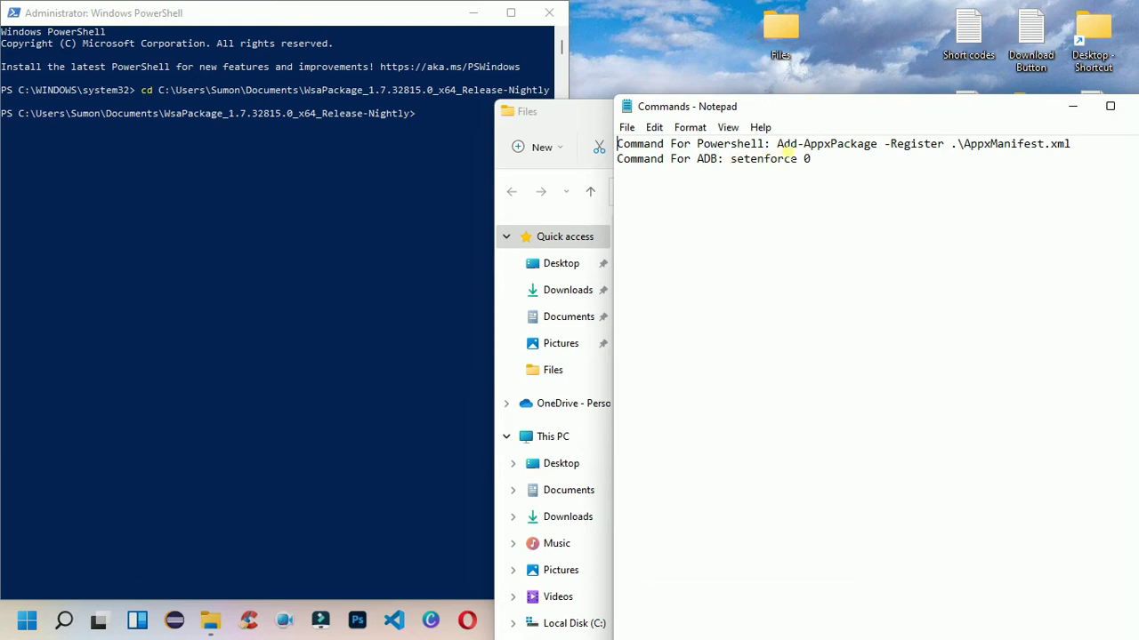
Copy the command Add-AppxPackage -Register .\AppxManifest.xml from the Commands document and run it in PowerShell.
left_click_drag(776, 145, 1063, 145)
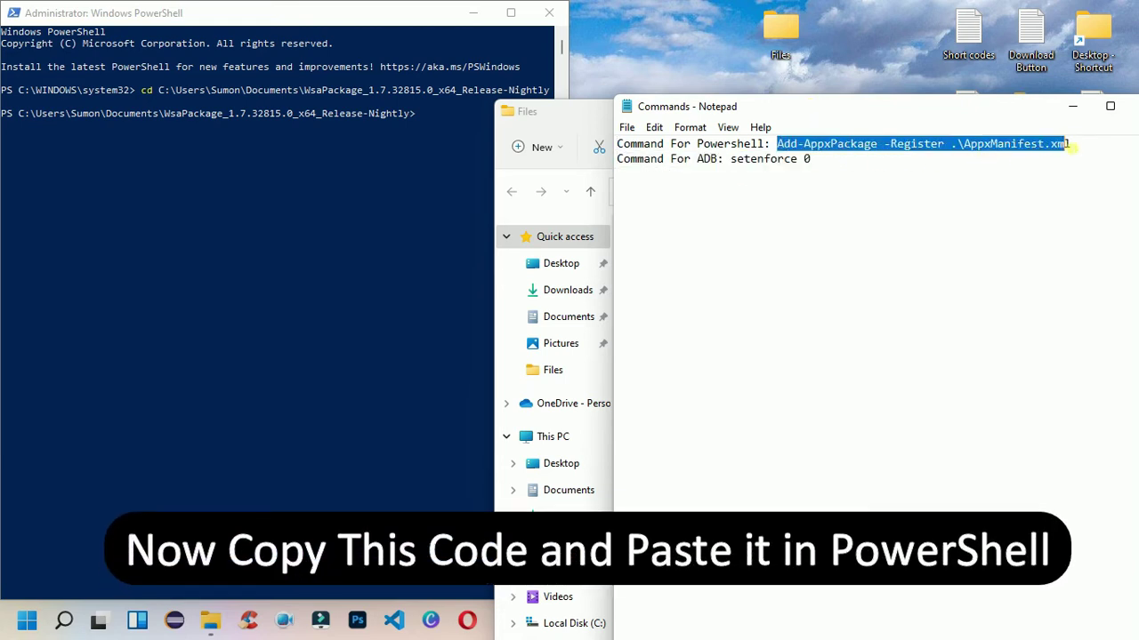
right_click(1063, 145)
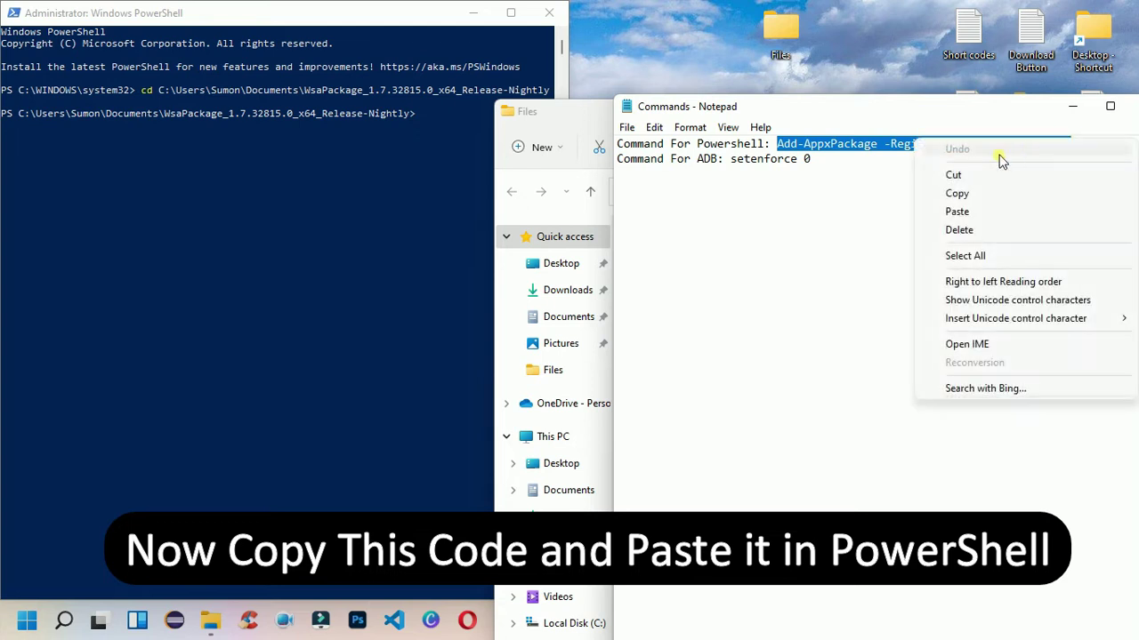
left_click(958, 193)
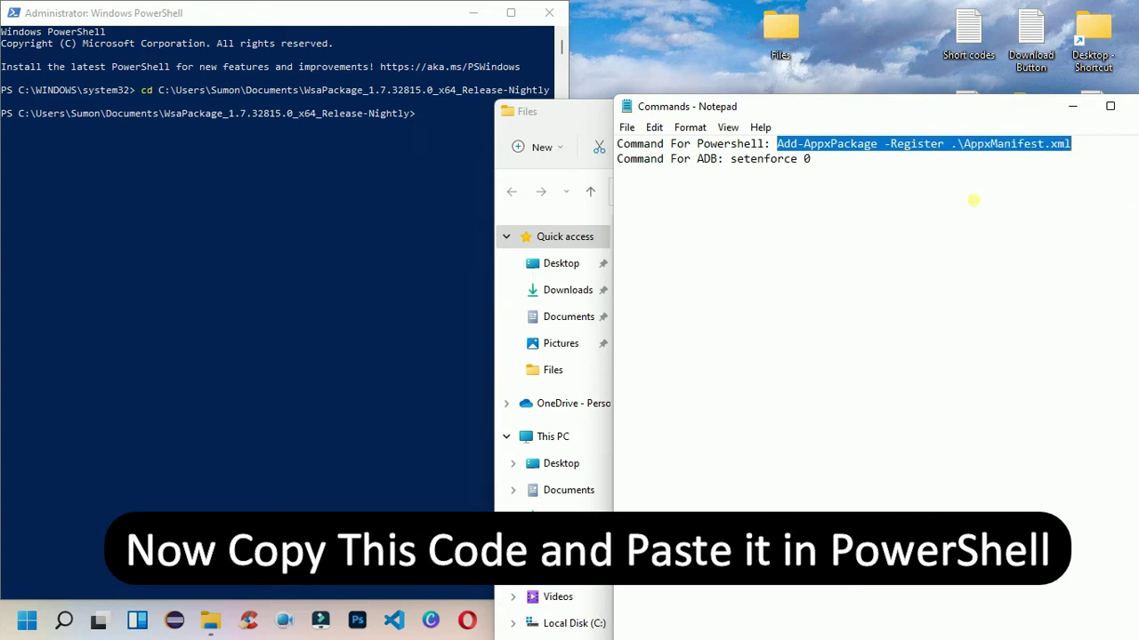
left_click(419, 118)
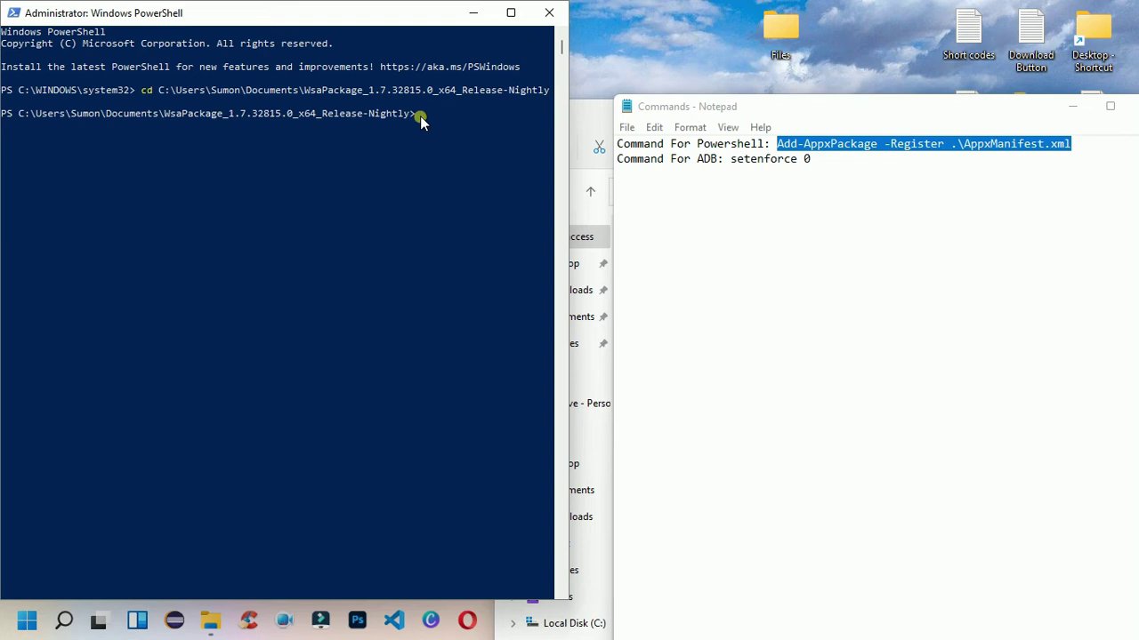
right_click(420, 117)
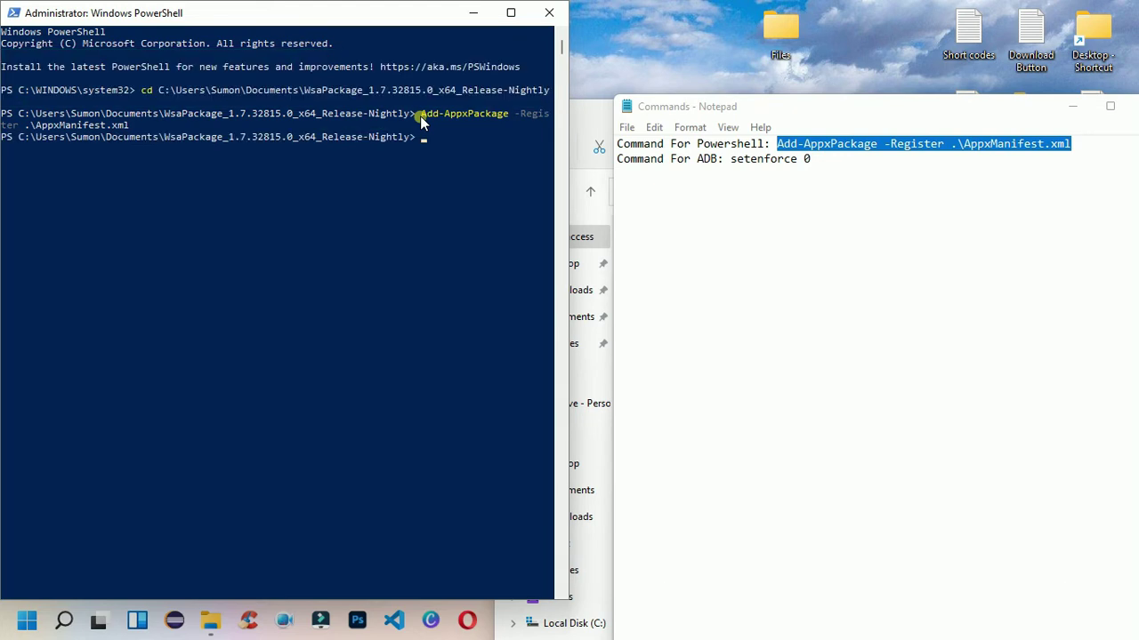
Launch the newly added Windows Subsystem for Android and turn on Developer mode in its settings.
left_click(36, 624)
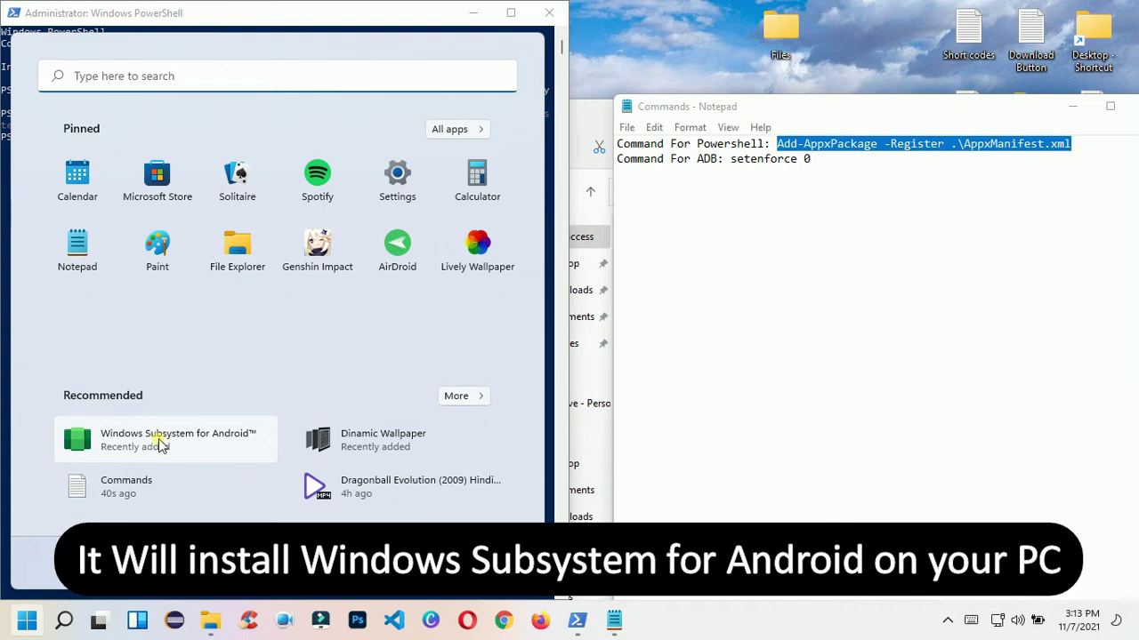
left_click(160, 445)
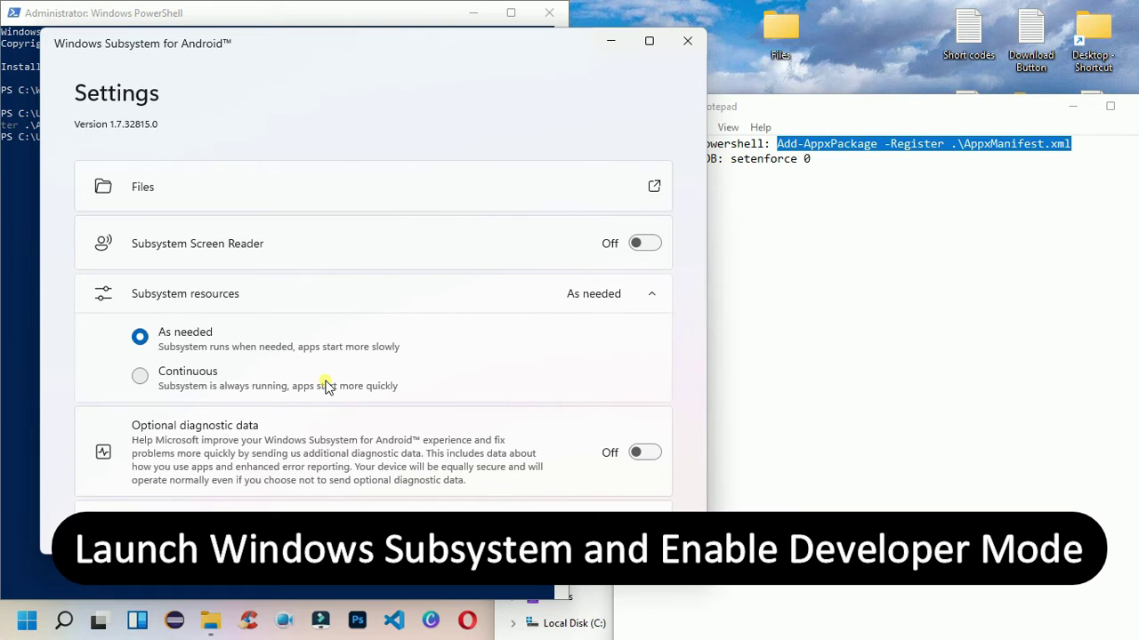
scroll(308, 360, "down", 2)
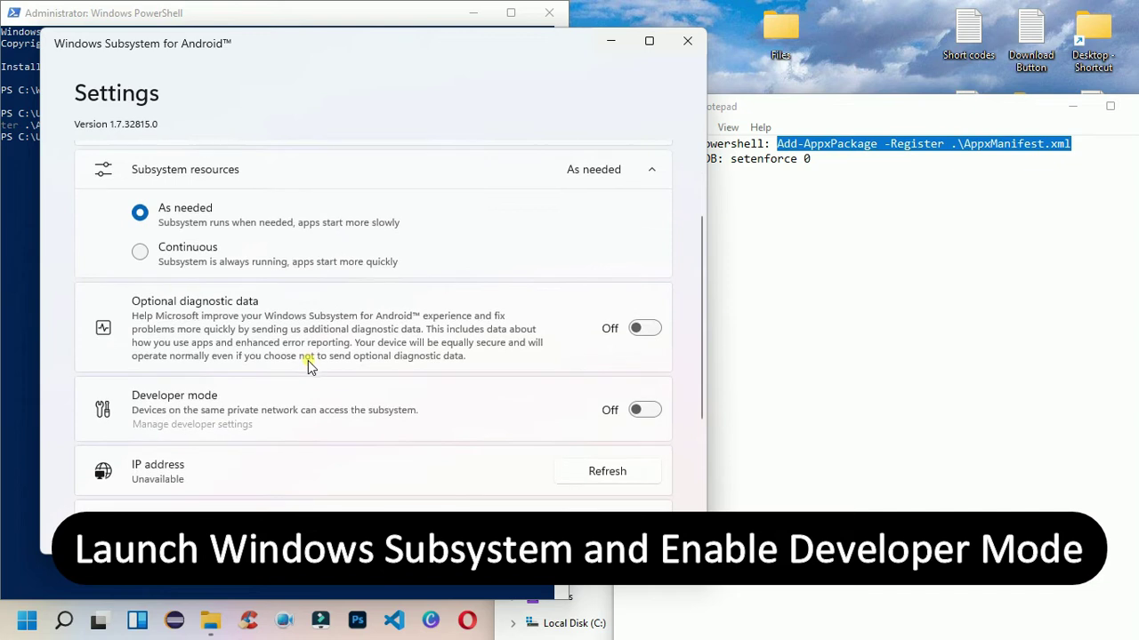
left_click(637, 411)
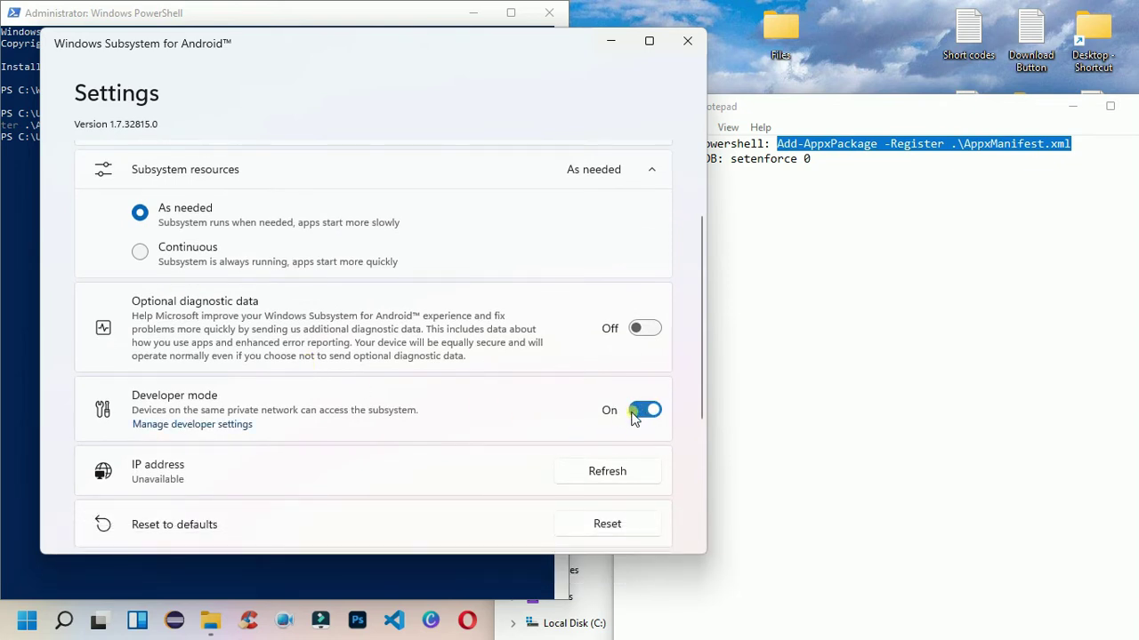
scroll(633, 383, "up", 2)
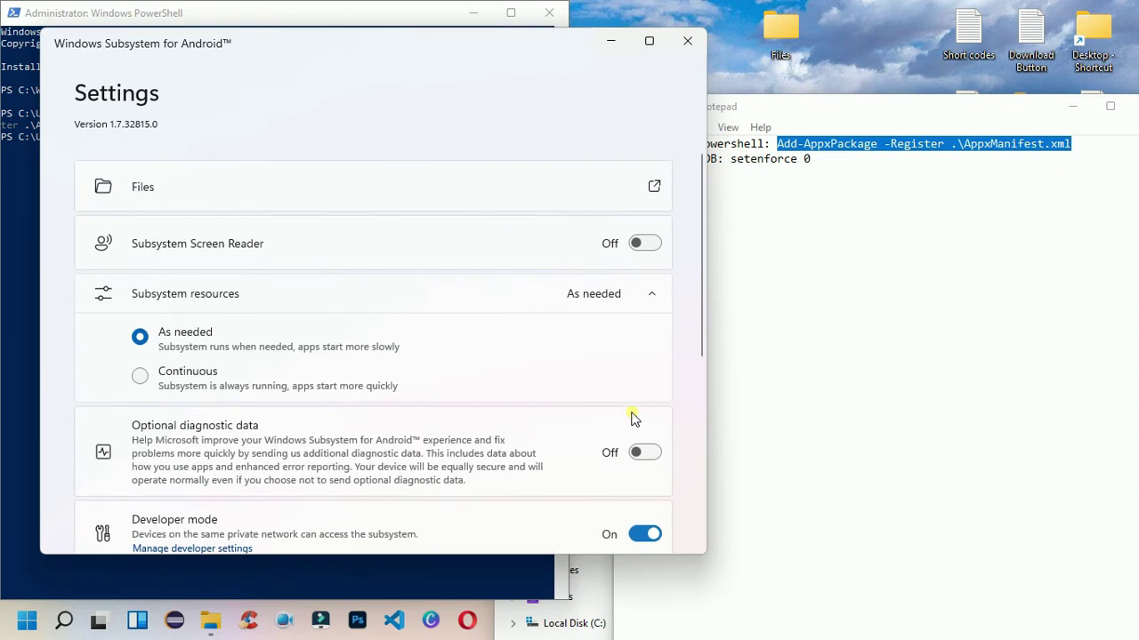
Open the subsystem's Files app, continue with sharing diagnostic data enabled, and dismiss the Windows Defender Firewall alert.
left_click(660, 187)
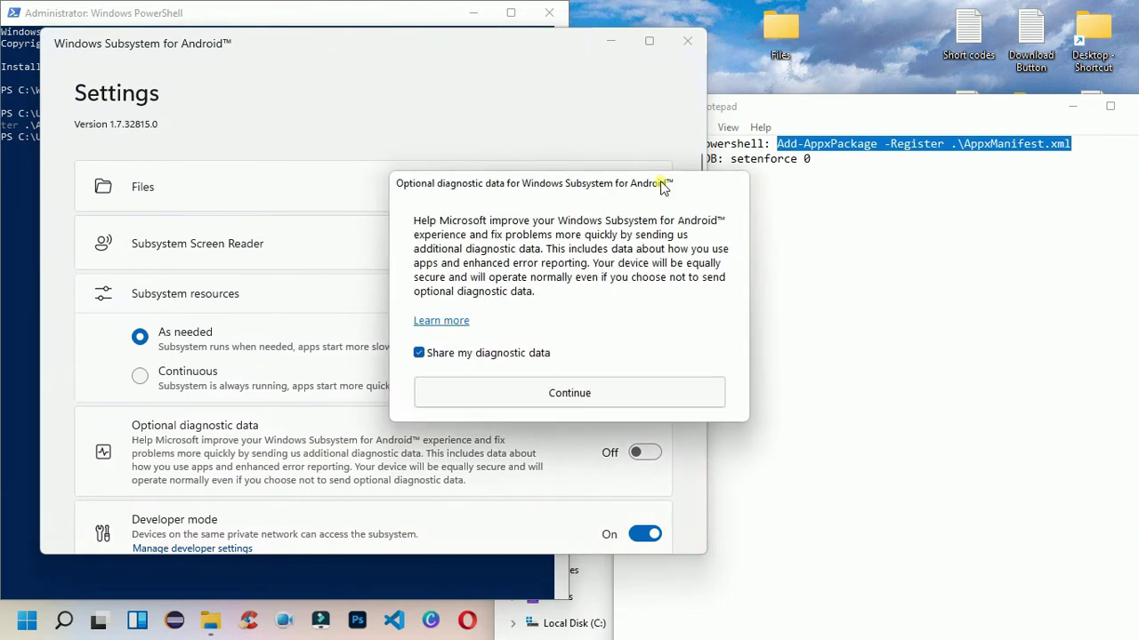
left_click(582, 393)
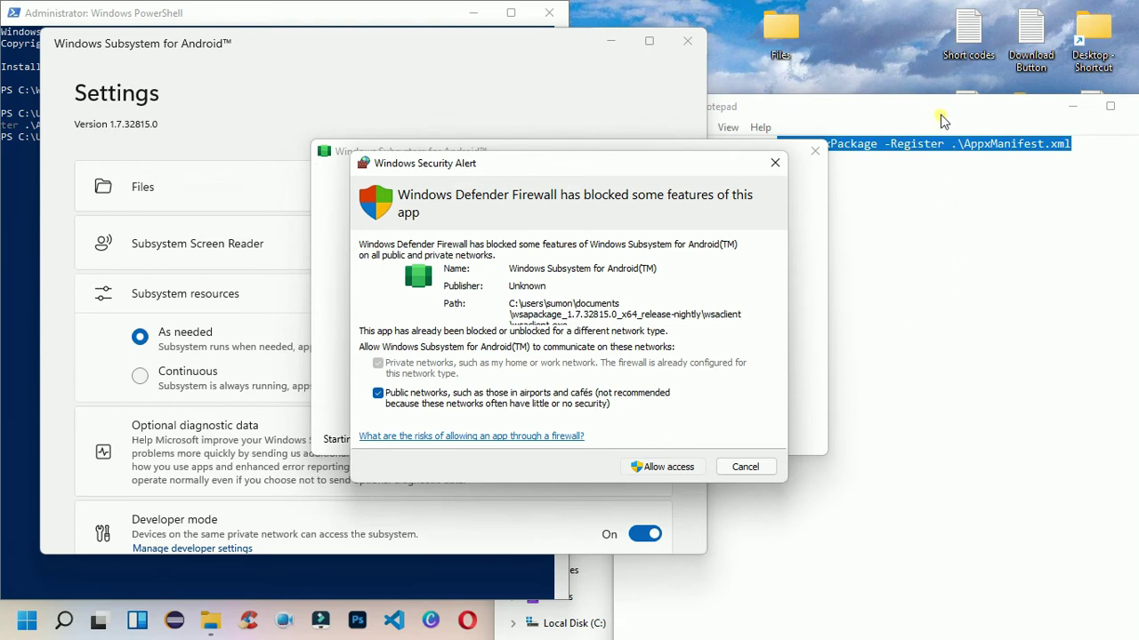
left_click(775, 163)
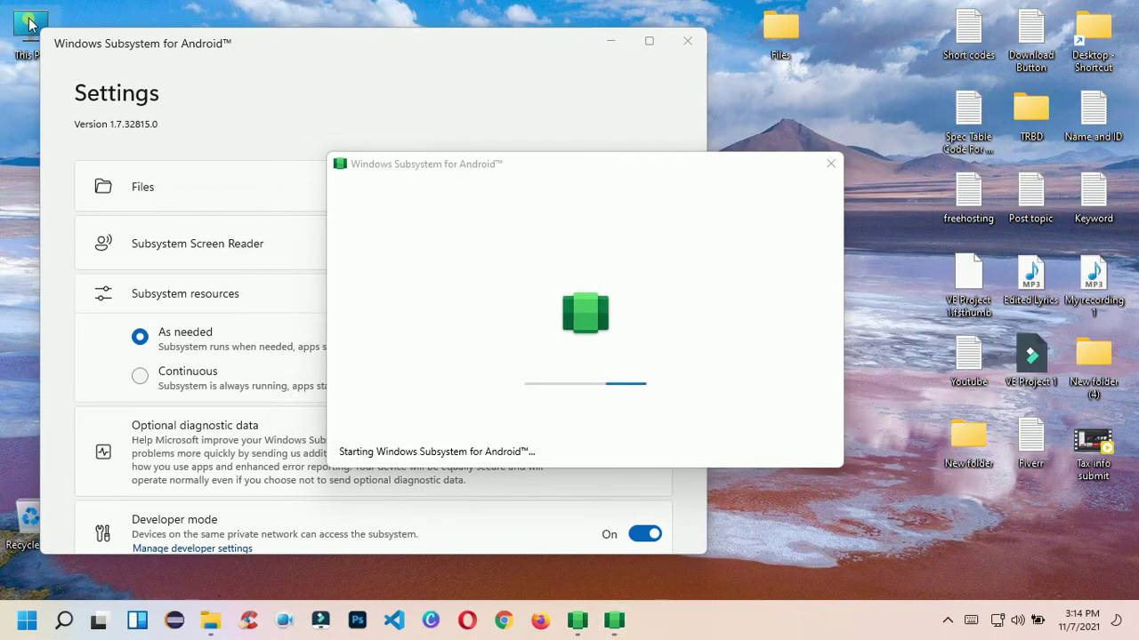
double_click(29, 24)
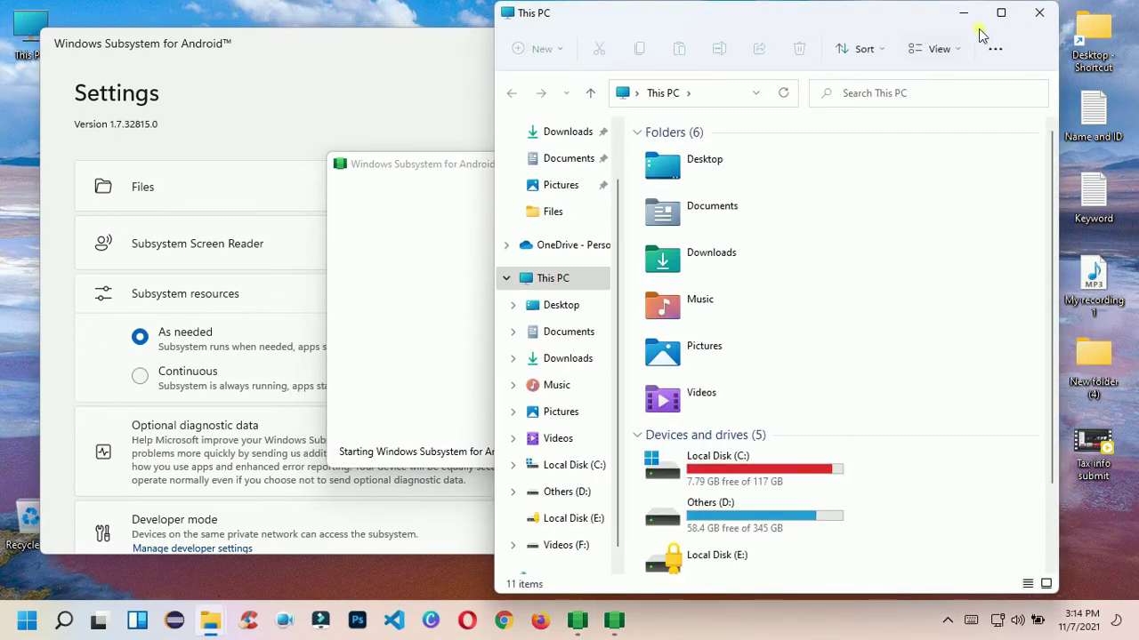
left_click(1039, 12)
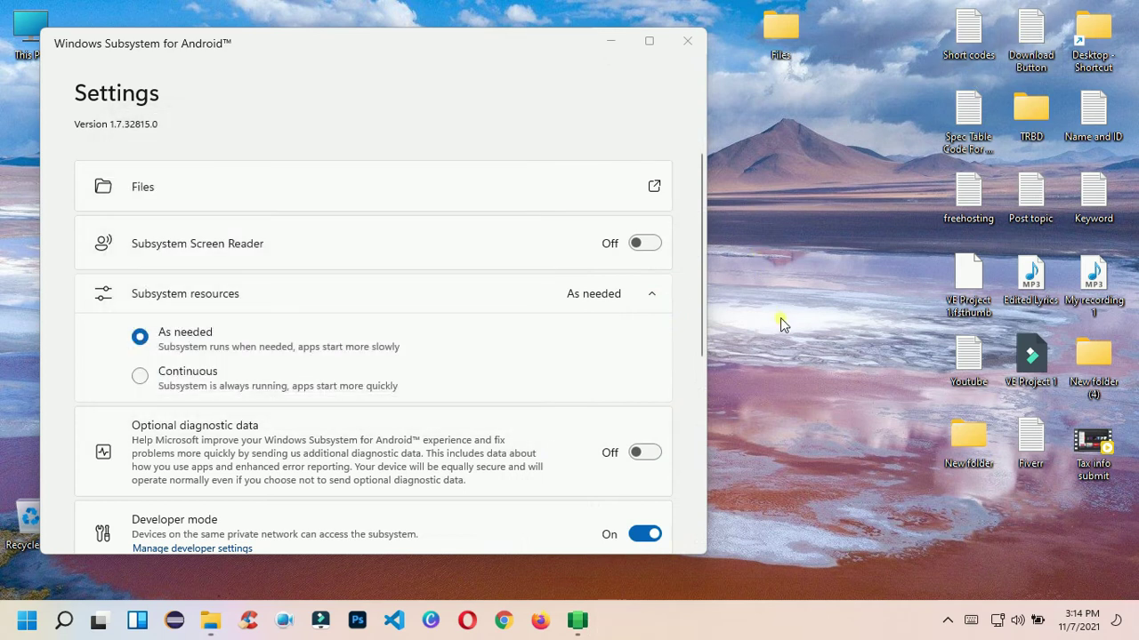
Look over the Android Downloads folder and its list of file locations, and close that window.
left_click(630, 625)
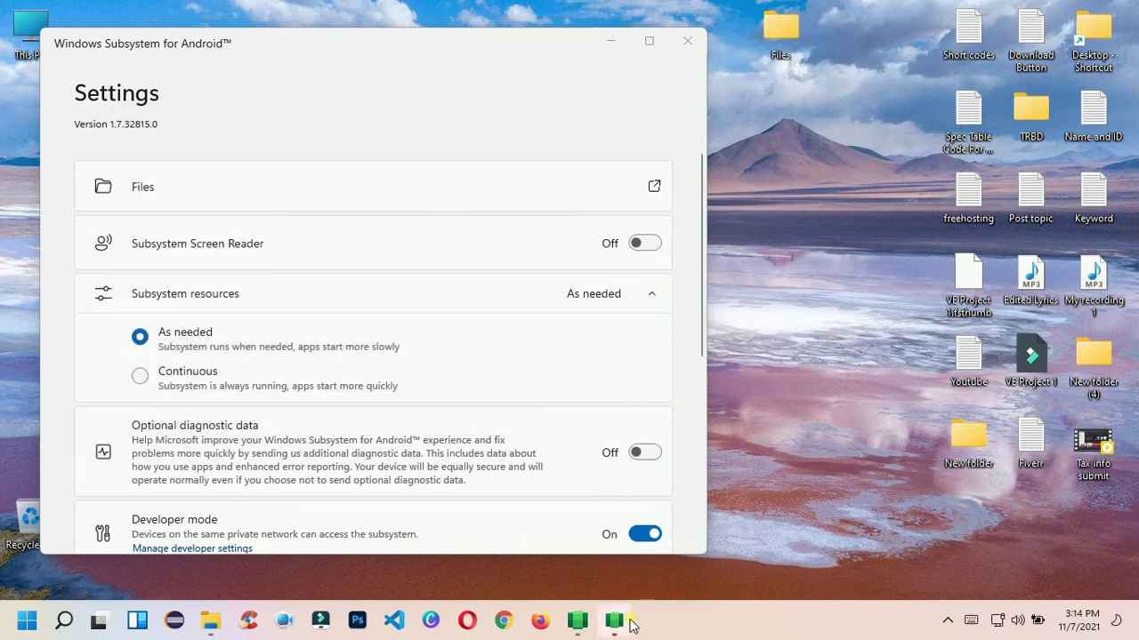
left_click(474, 143)
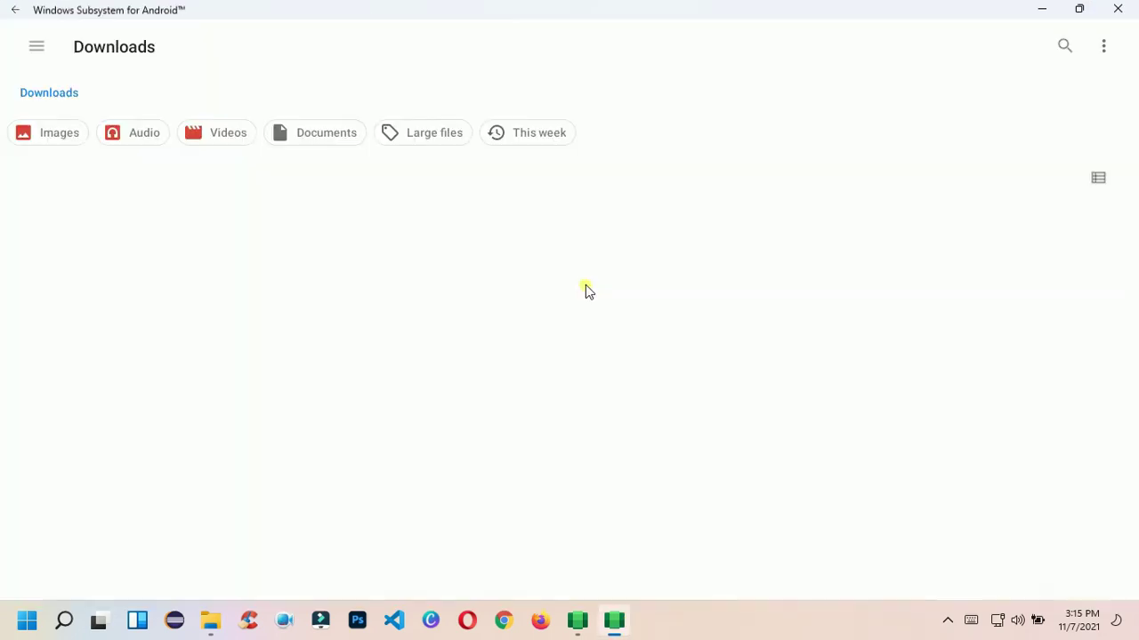
left_click(39, 48)
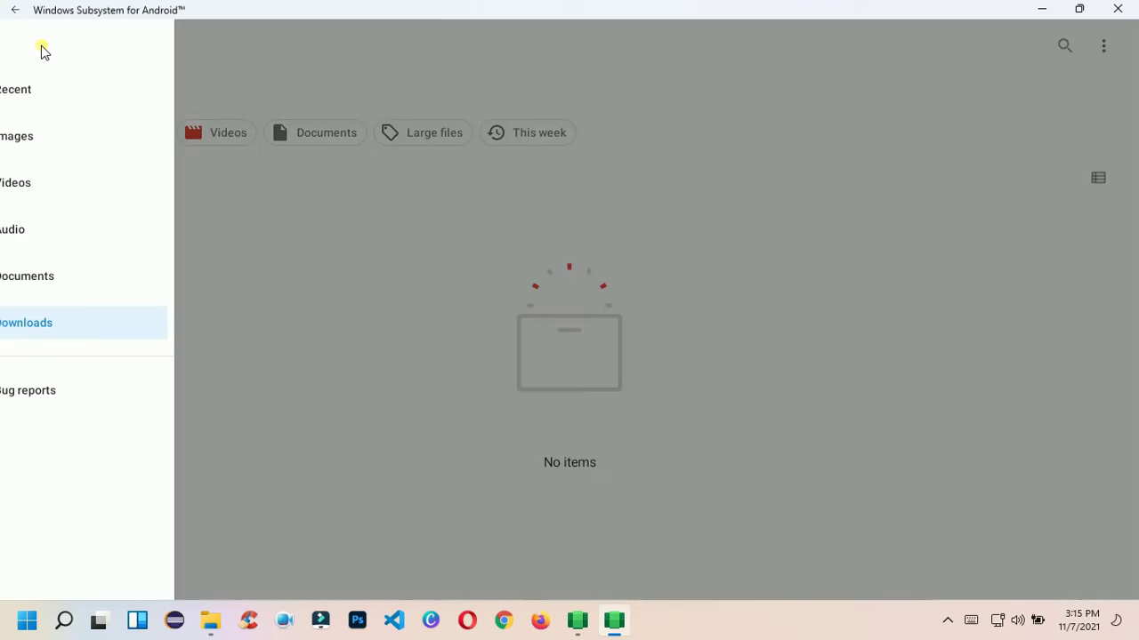
left_click(373, 103)
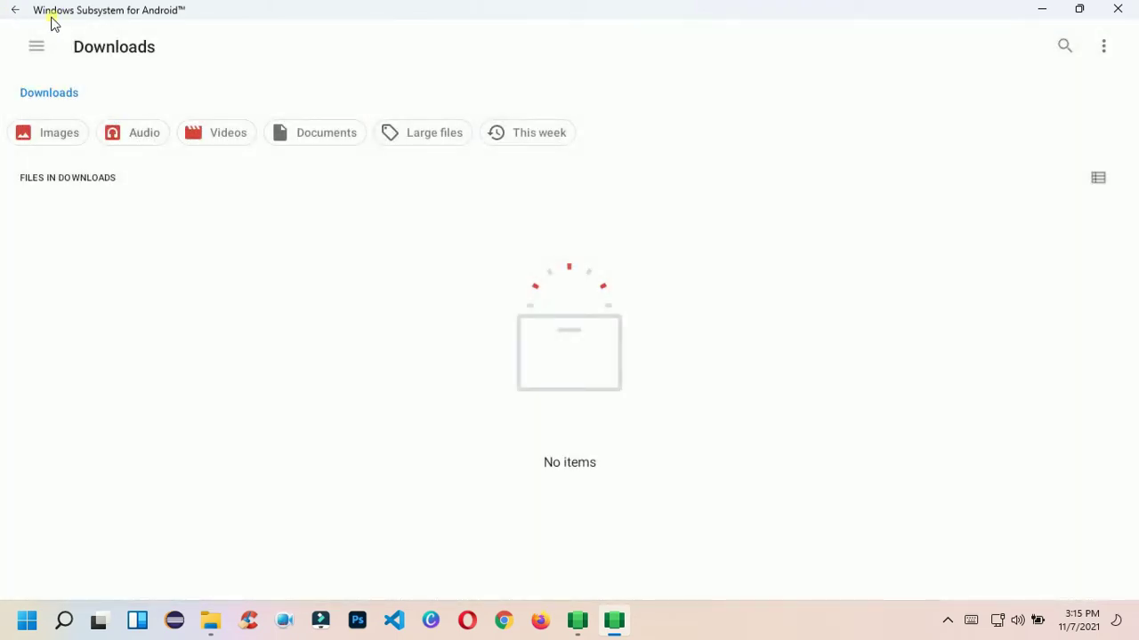
left_click(1079, 9)
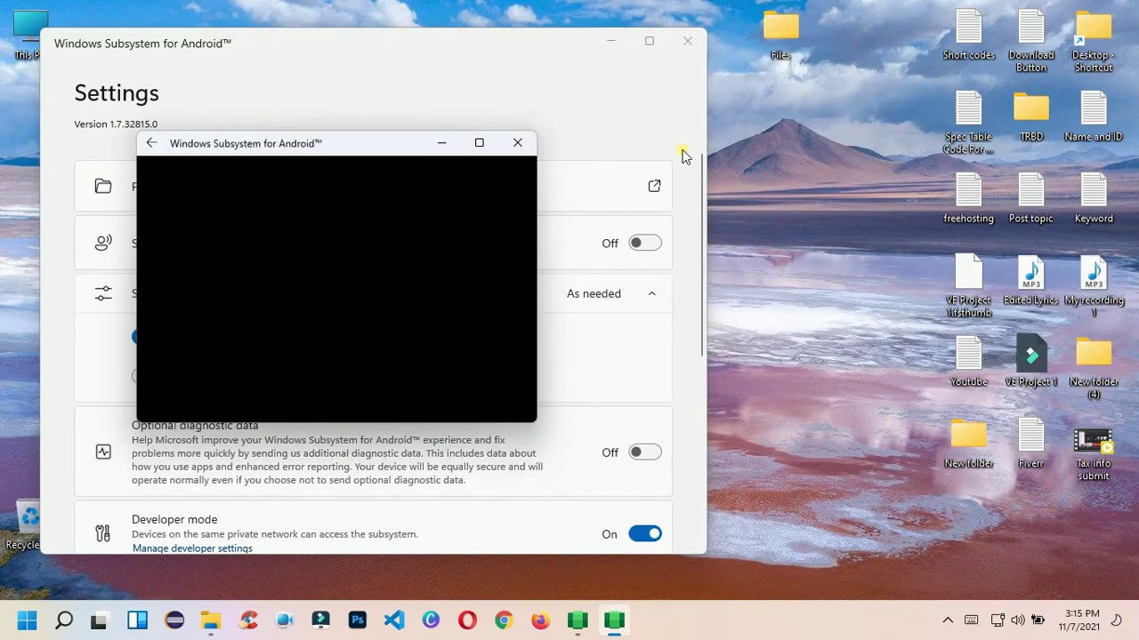
left_click(515, 145)
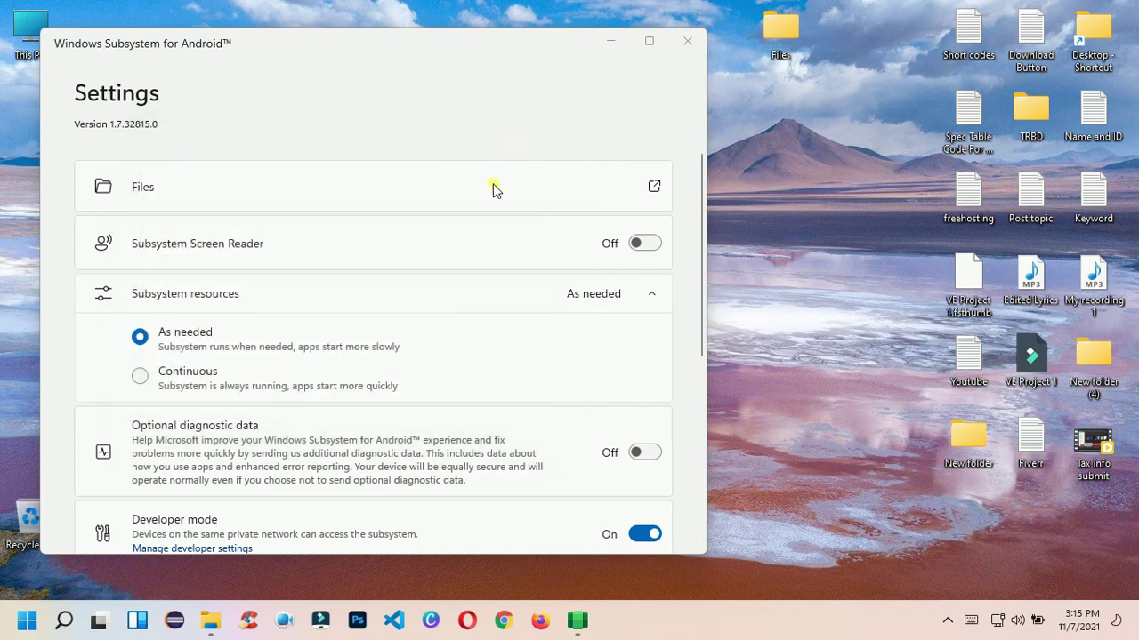
Launch the newly added Play Store, try to sign in to Google Play, and close it together with the subsystem settings.
left_click(27, 620)
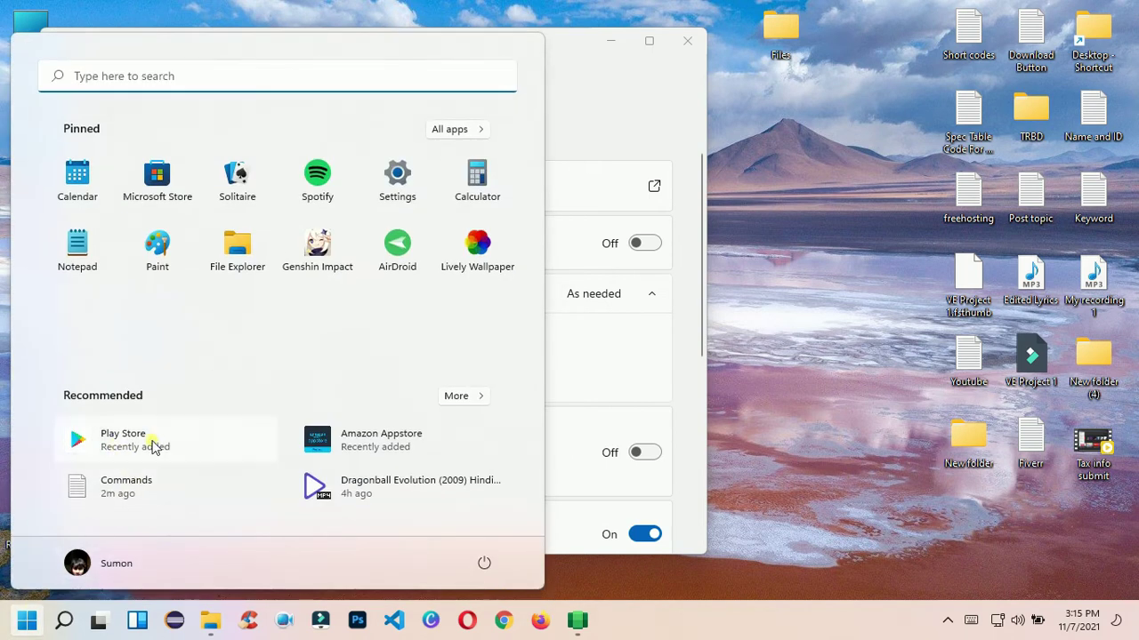
left_click(158, 444)
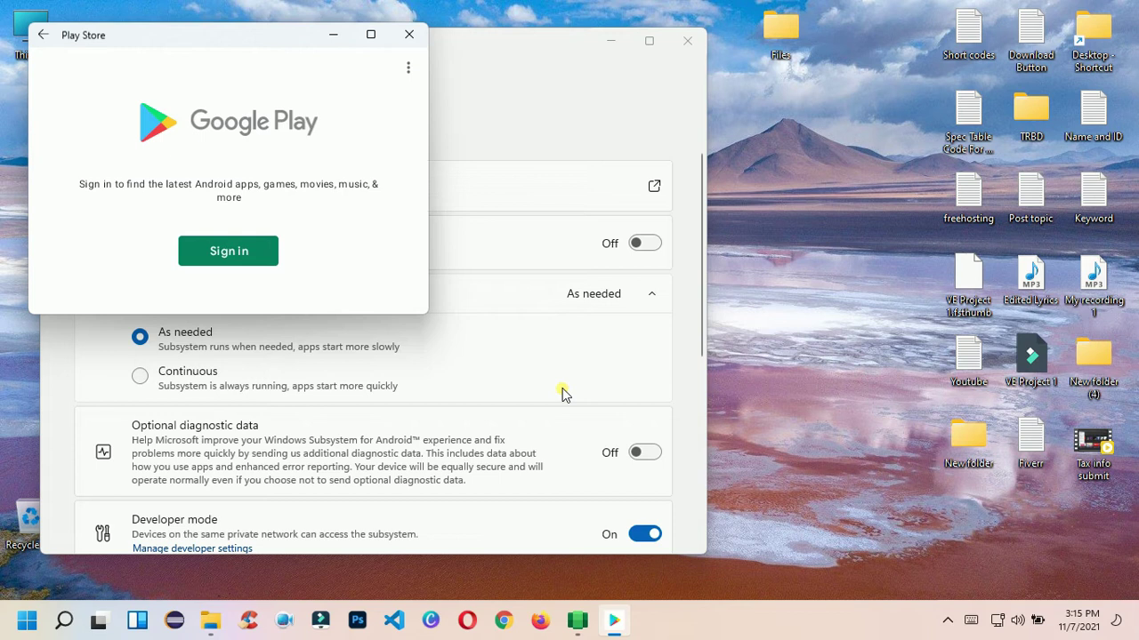
left_click_drag(225, 41, 501, 167)
left_click(514, 377)
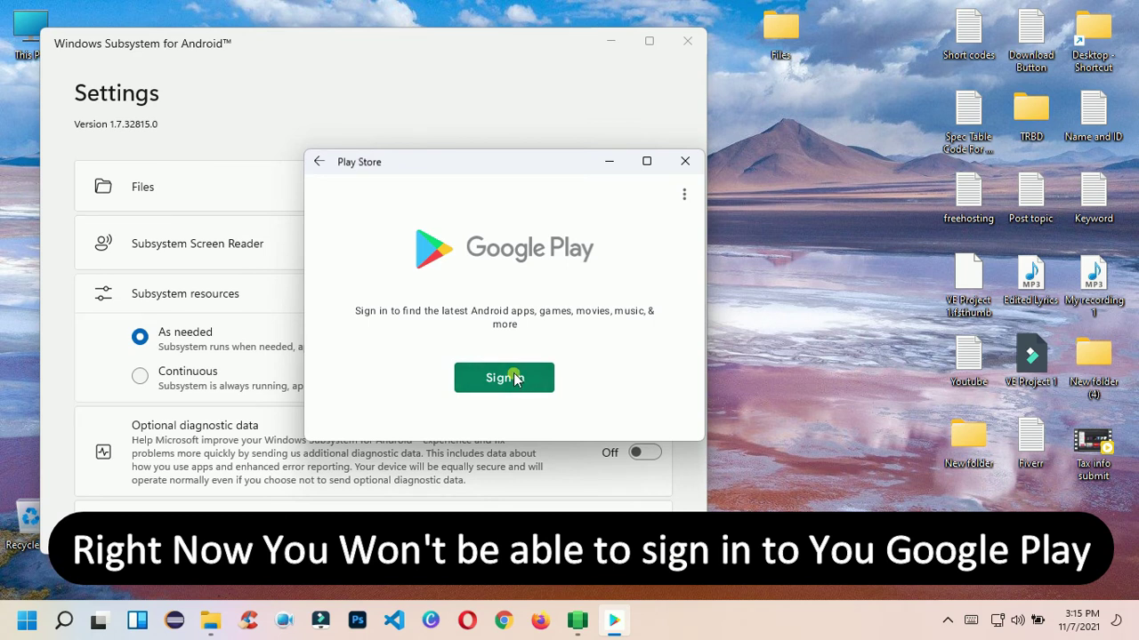
left_click(524, 375)
left_click(674, 163)
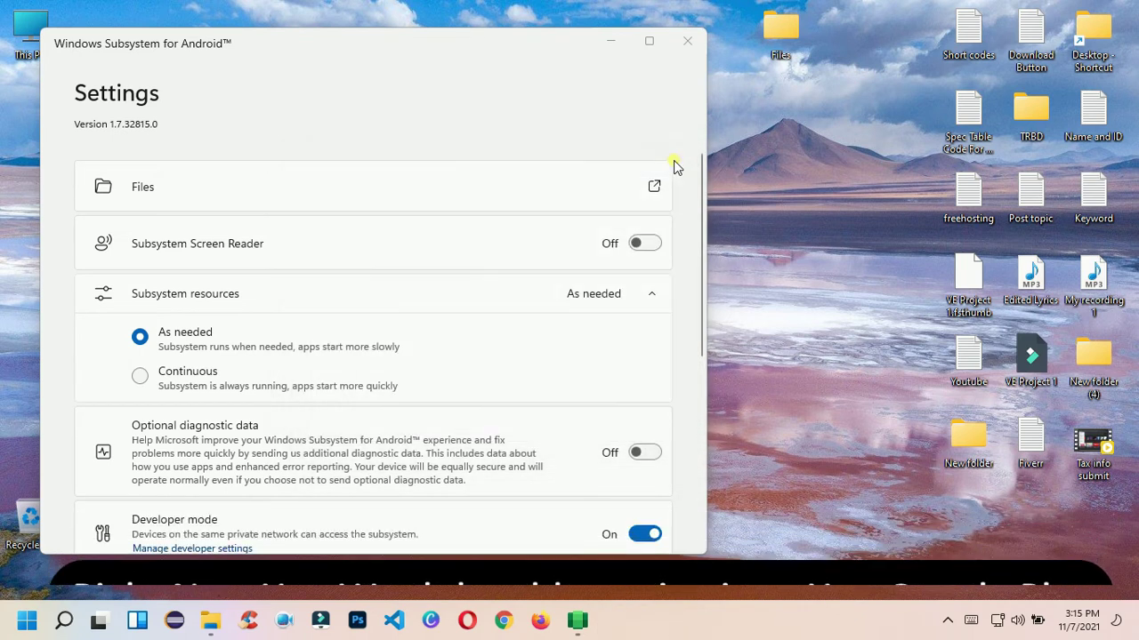
left_click(684, 49)
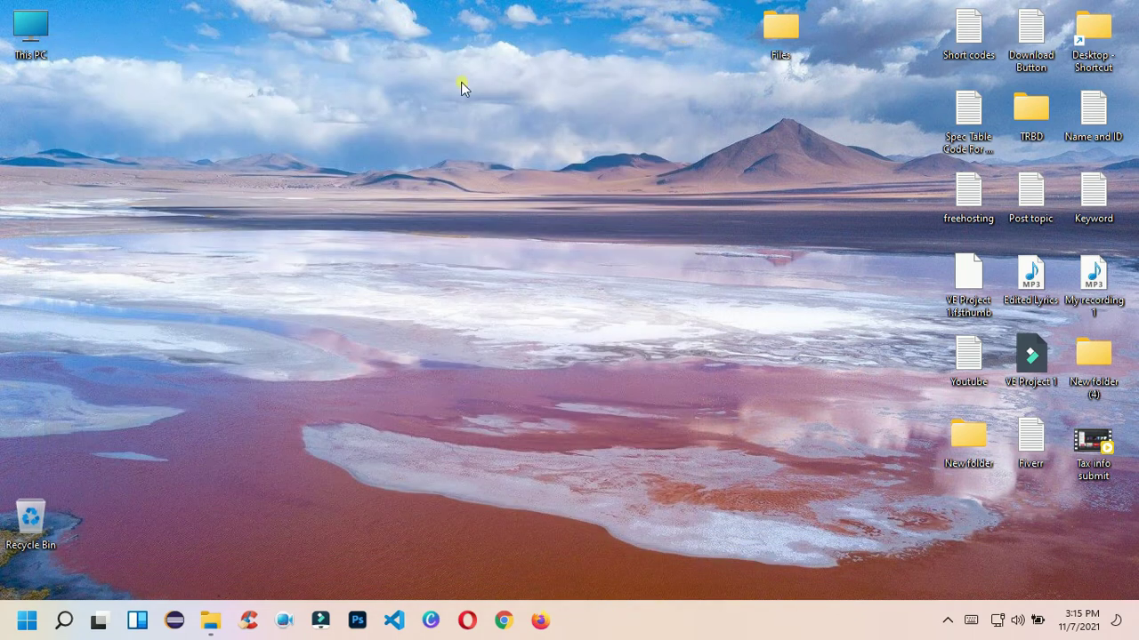
Open the adb folder on Local Disk (C:) and launch cmd from that folder's path.
double_click(31, 31)
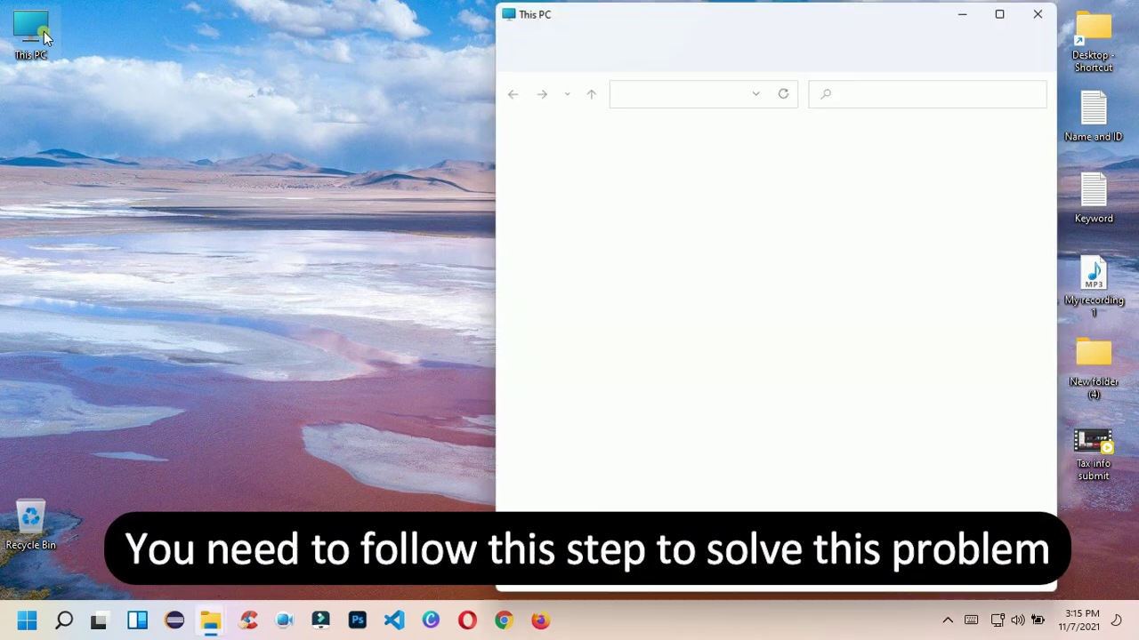
scroll(602, 414, "down", 1)
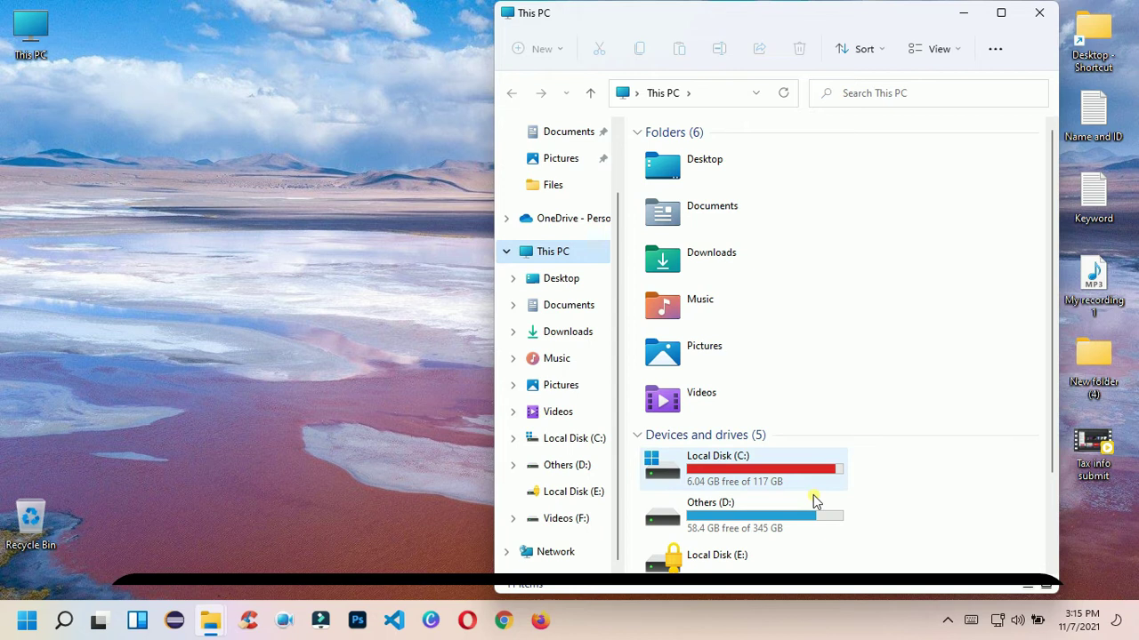
left_click(750, 478)
double_click(750, 479)
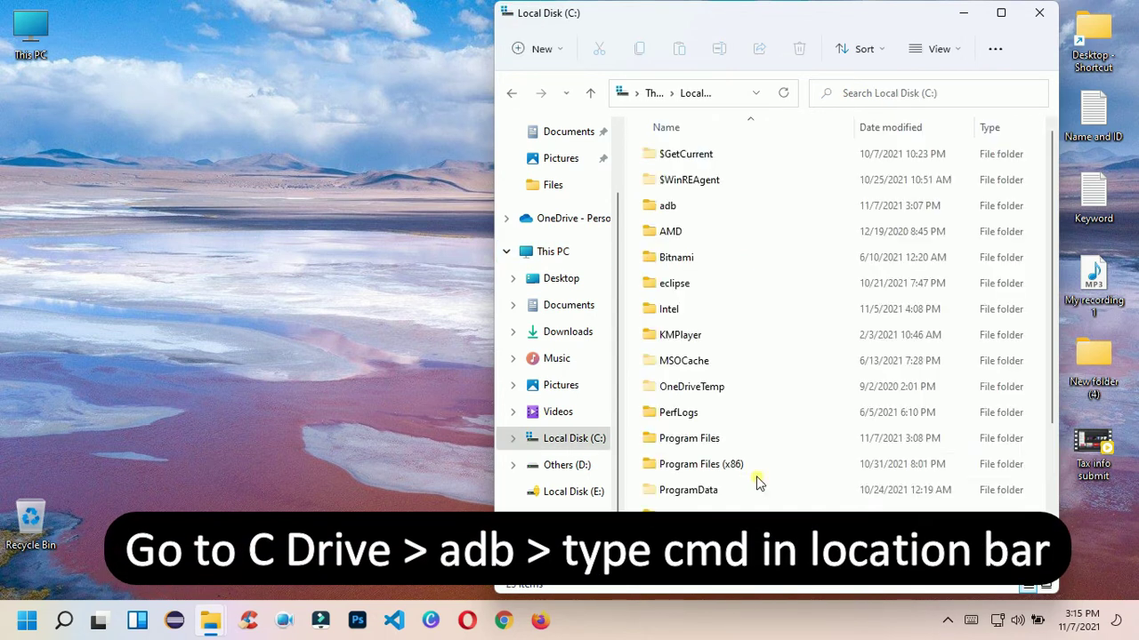
left_click(672, 213)
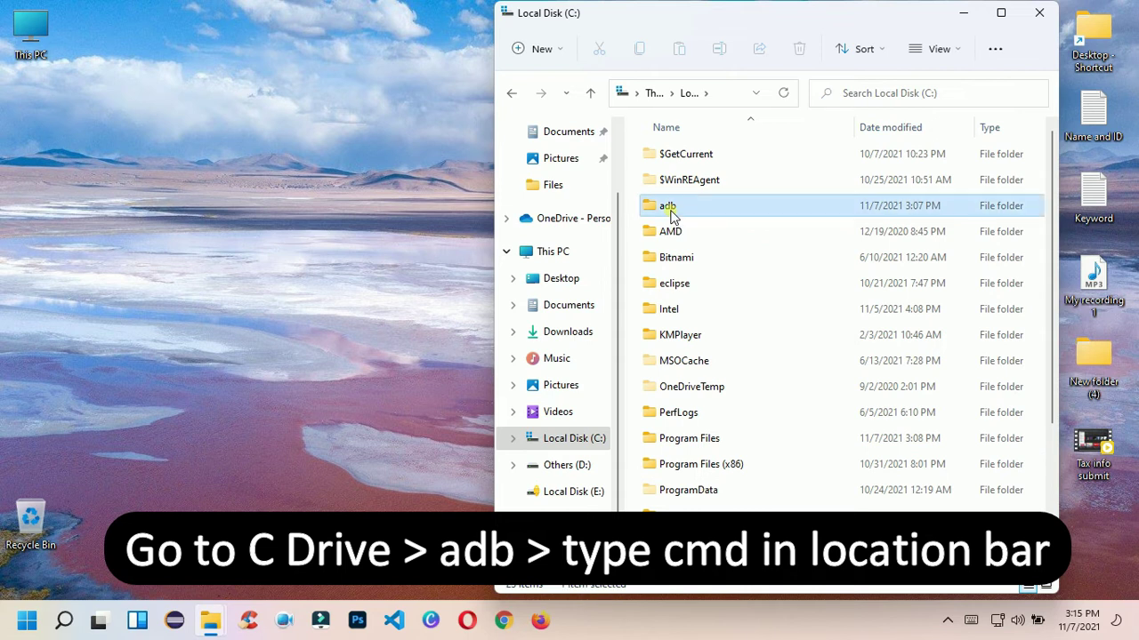
double_click(672, 214)
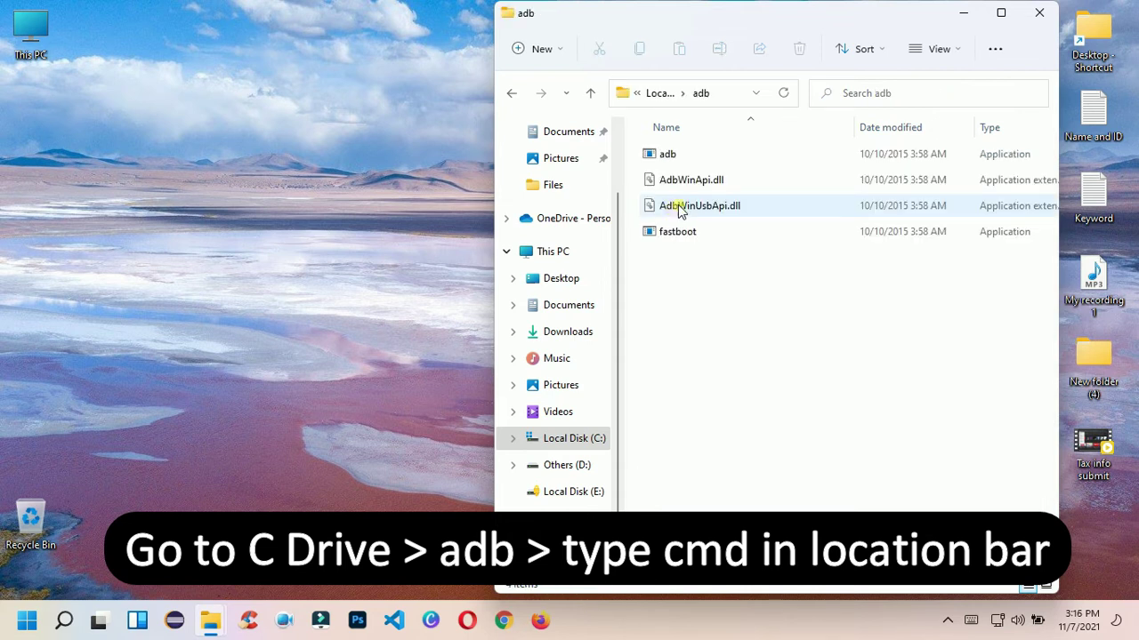
left_click(729, 95)
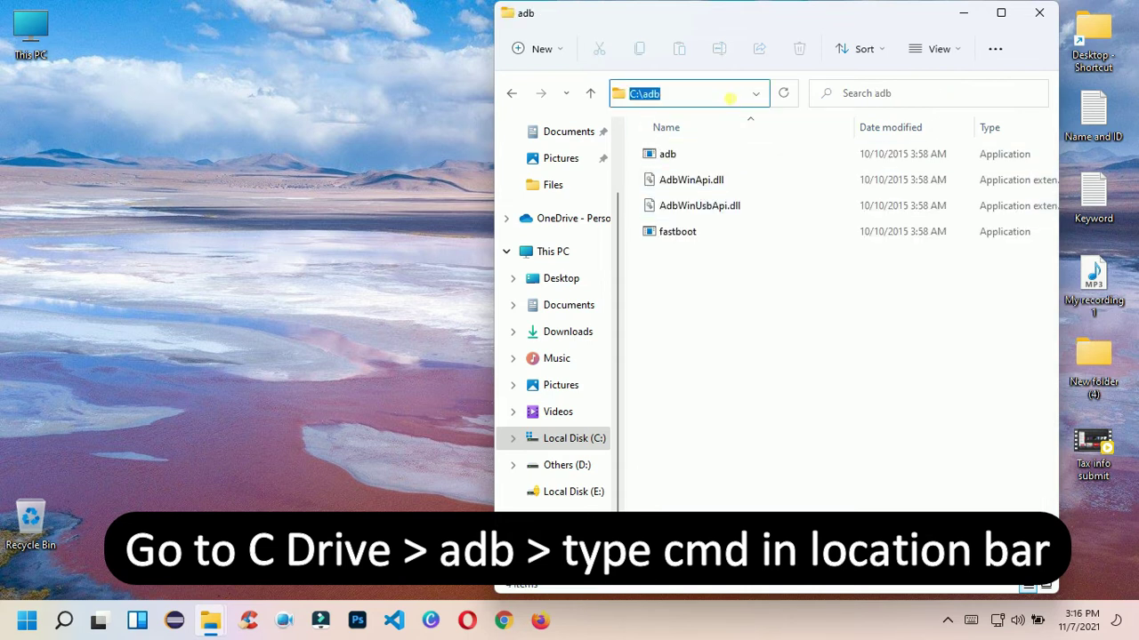
type("cmd")
key("Return")
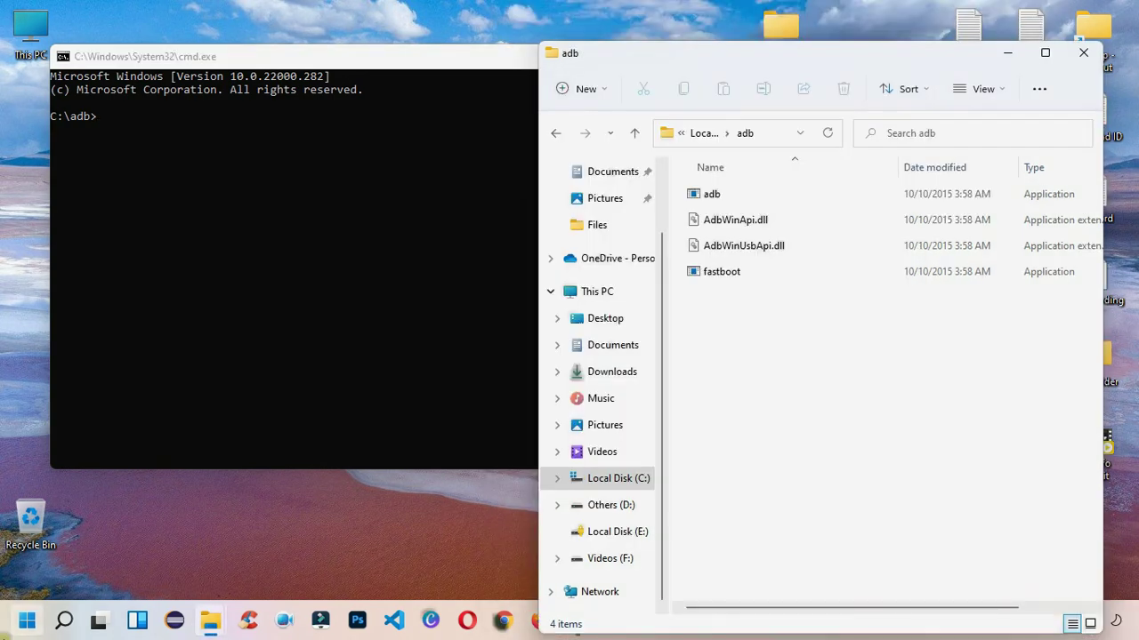
Reopen the Windows Subsystem for Android settings and copy the subsystem's IP address.
key("super")
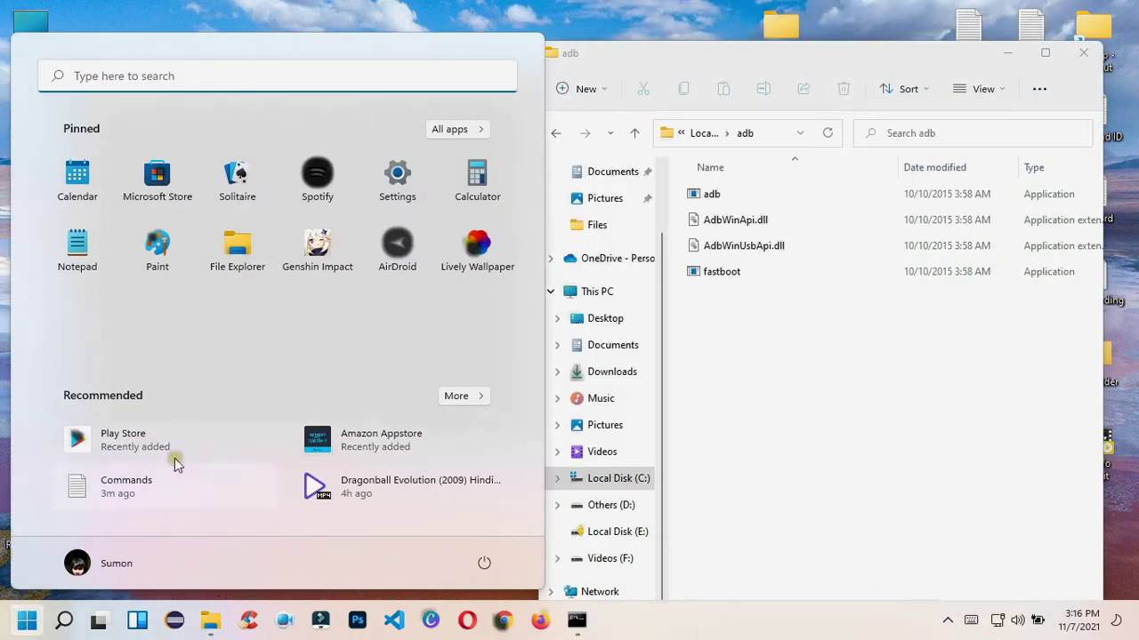
left_click(460, 407)
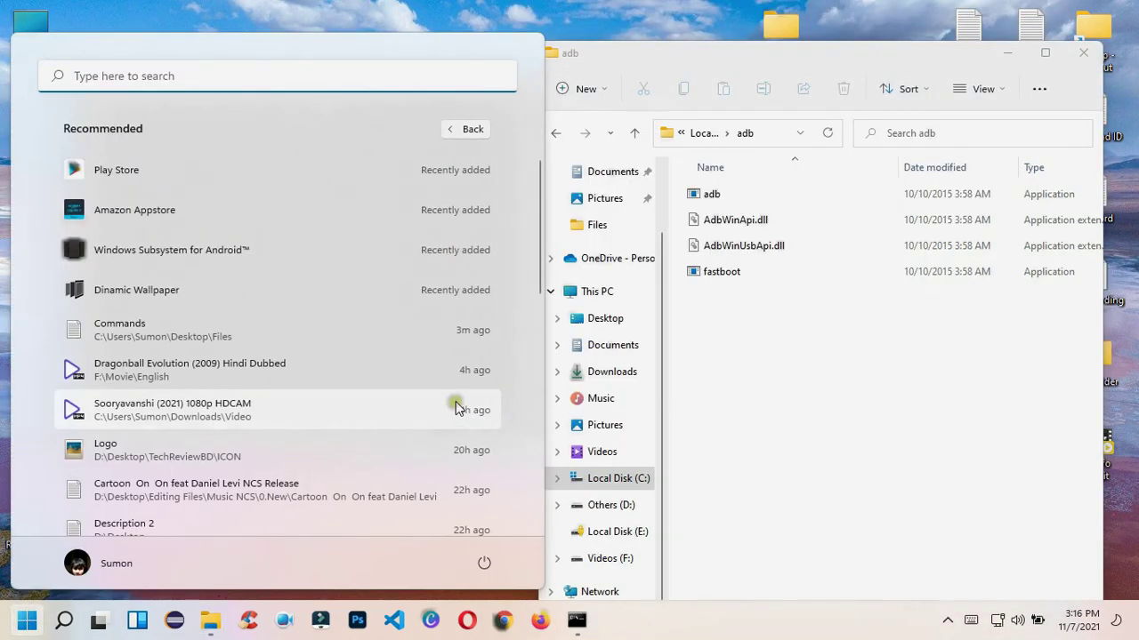
scroll(357, 396, "down", 3)
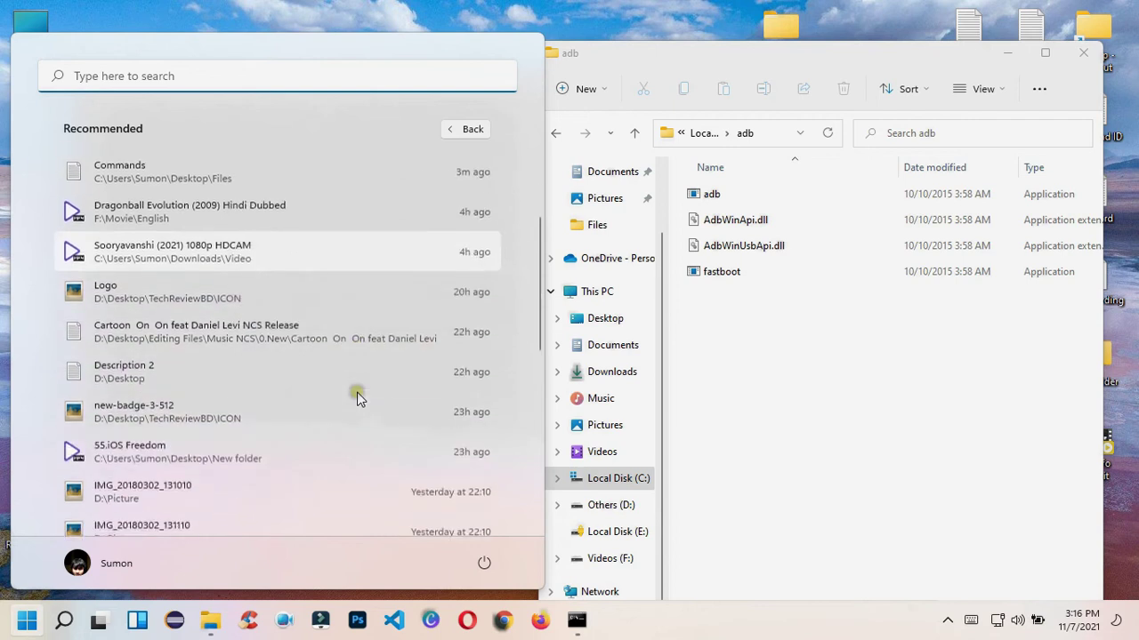
scroll(329, 365, "up", 2)
left_click(180, 195)
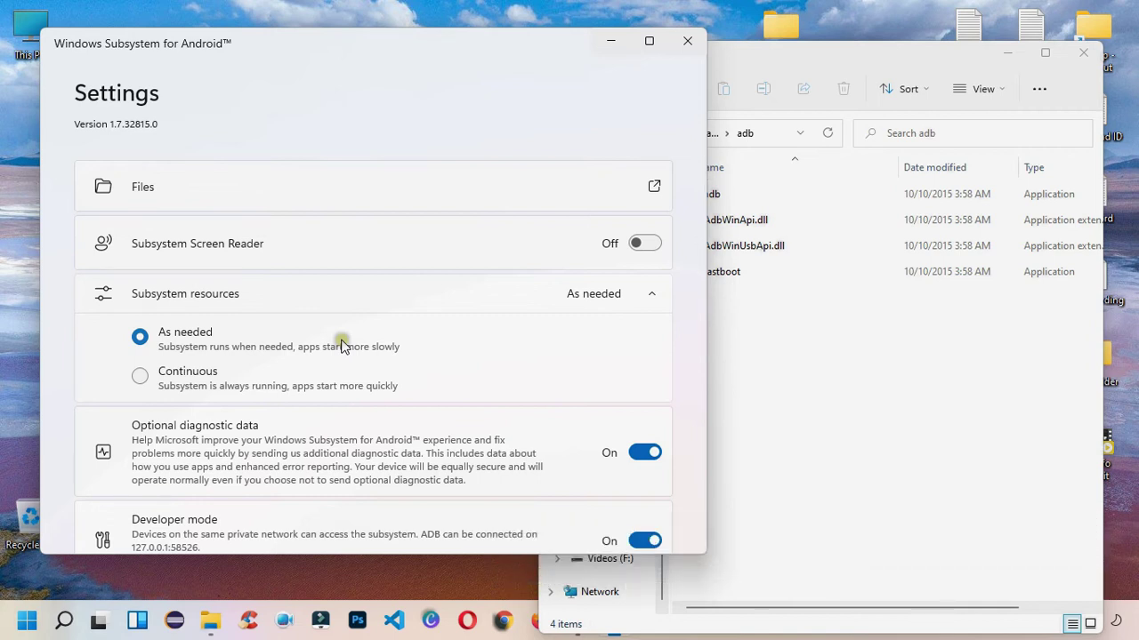
scroll(341, 345, "down", 3)
left_click(621, 425)
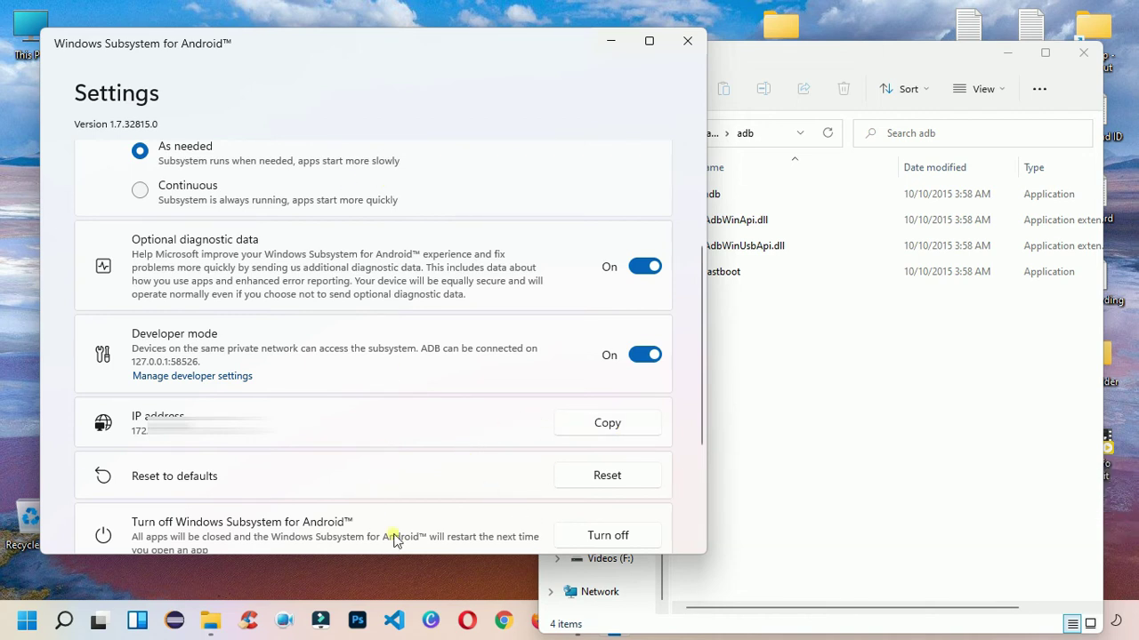
Return to the Command Prompt at C:\adb and run adb connect with the copied IP address.
left_click_drag(902, 51, 917, 18)
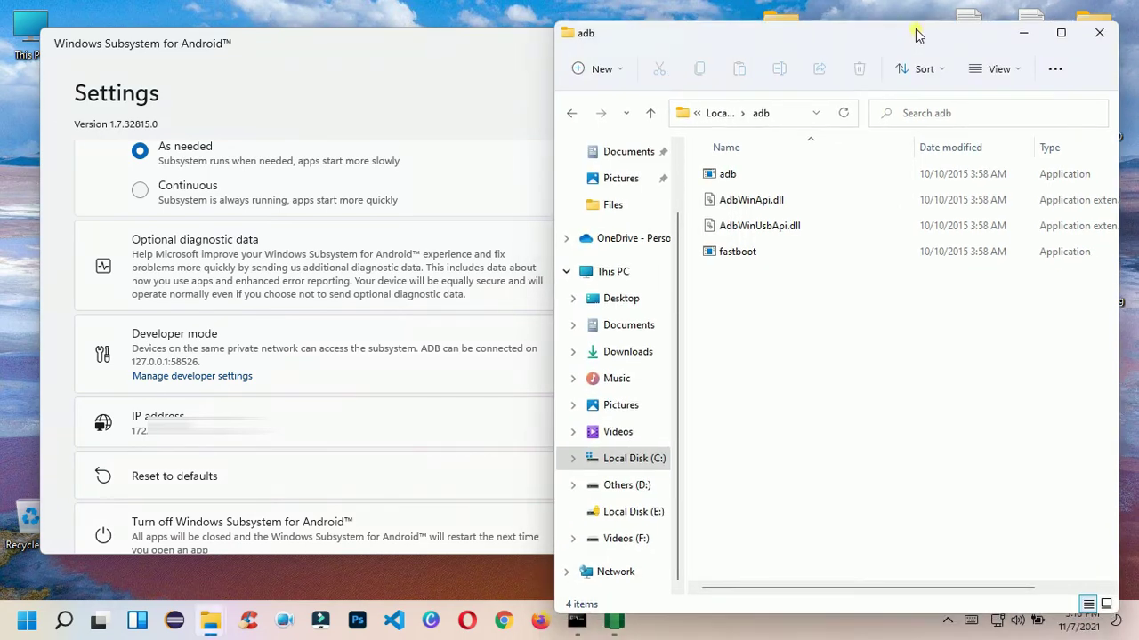
left_click(576, 620)
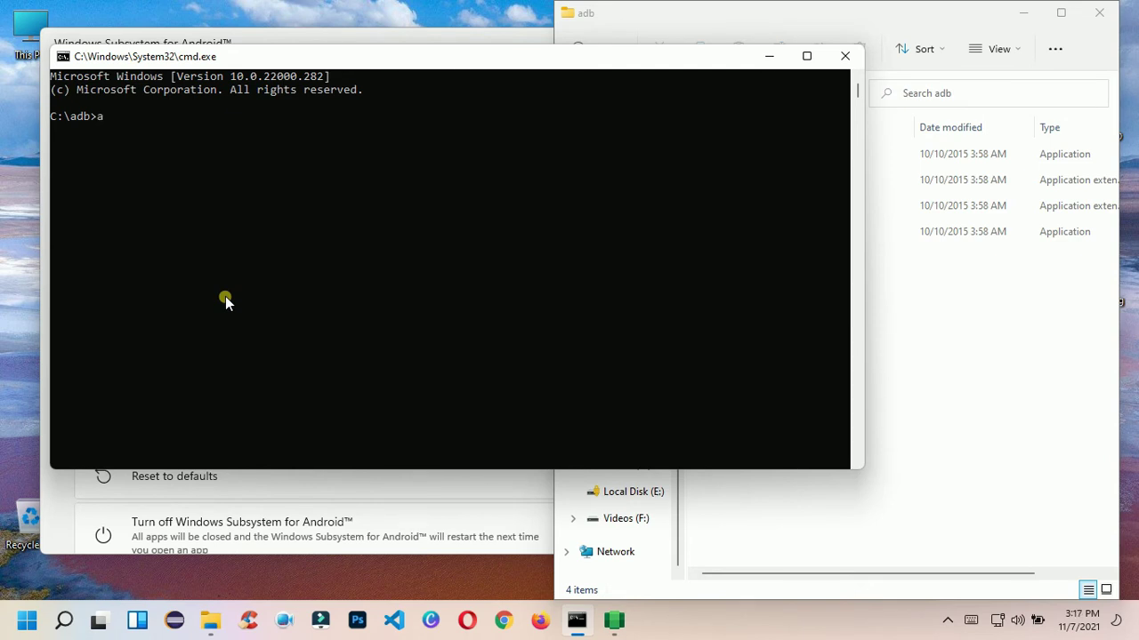
type("db connect")
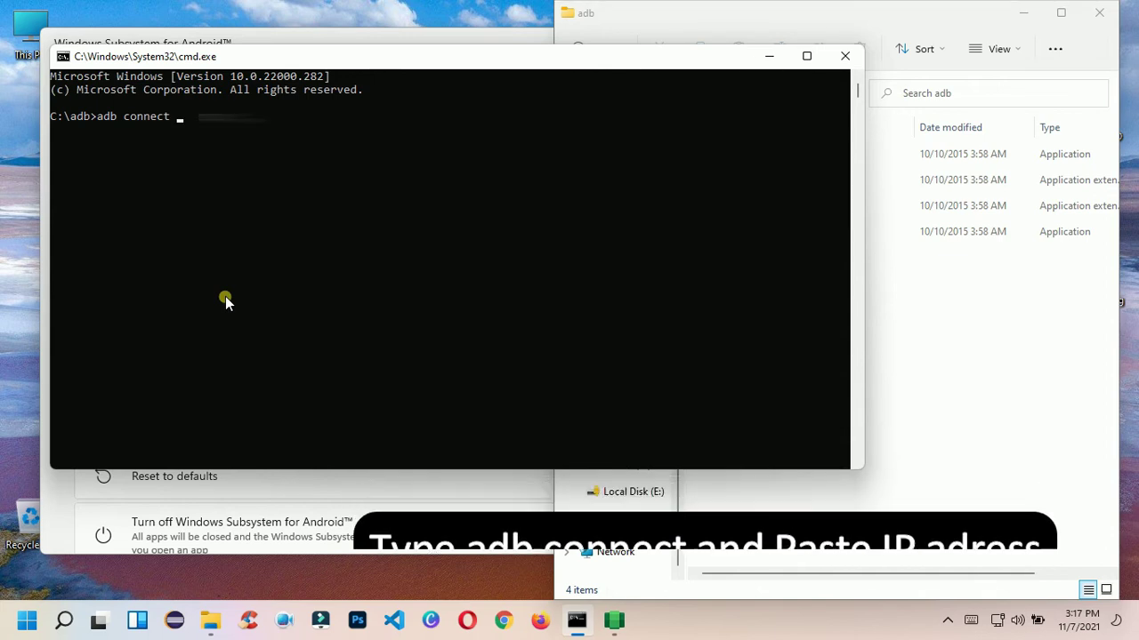
key("ctrl+v")
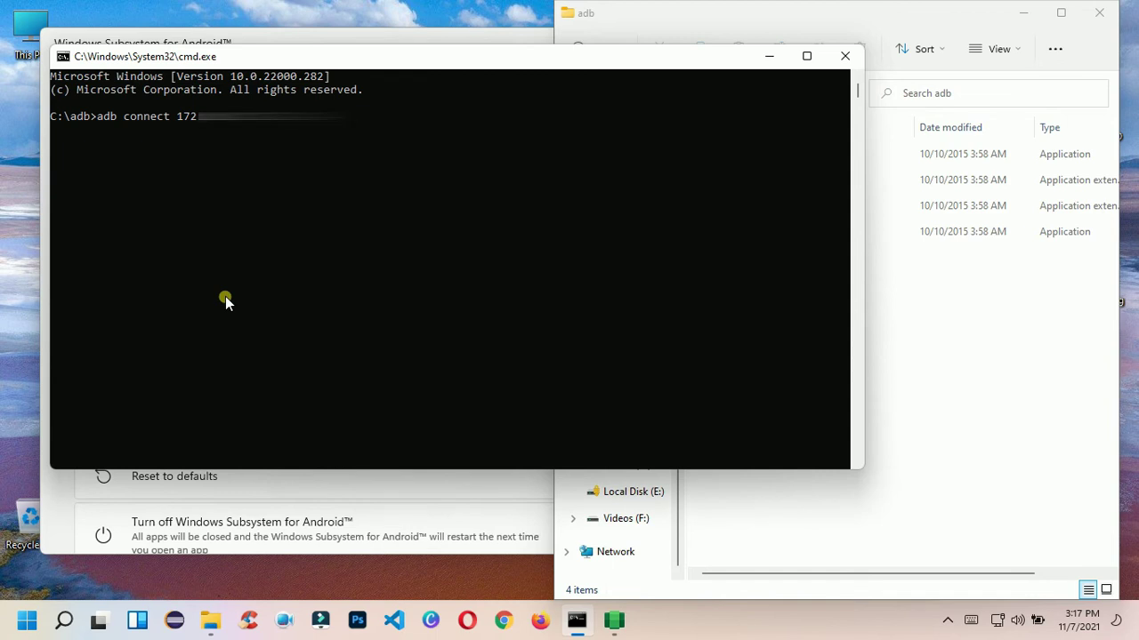
key("Return")
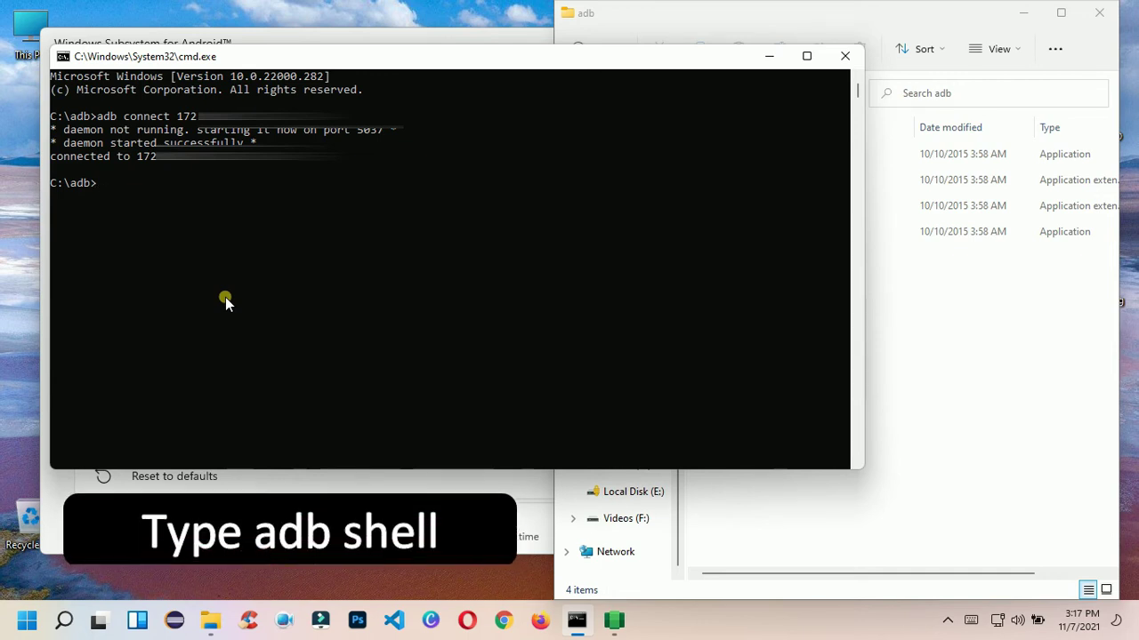
Start an adb shell session on the connected subsystem and switch to root with su.
type("adb")
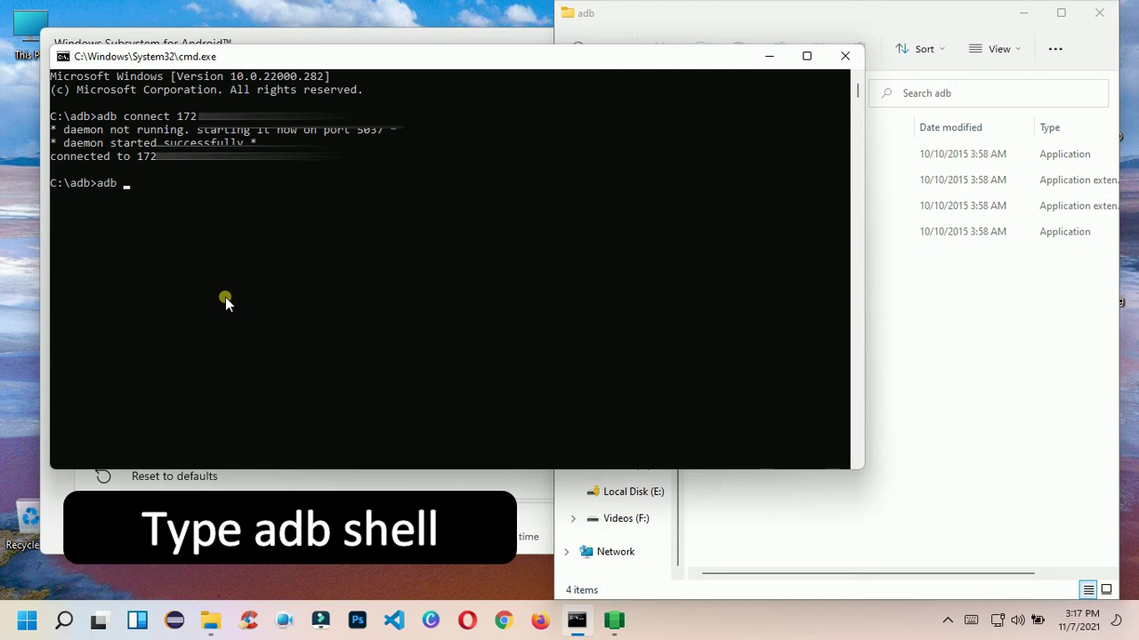
type(" s")
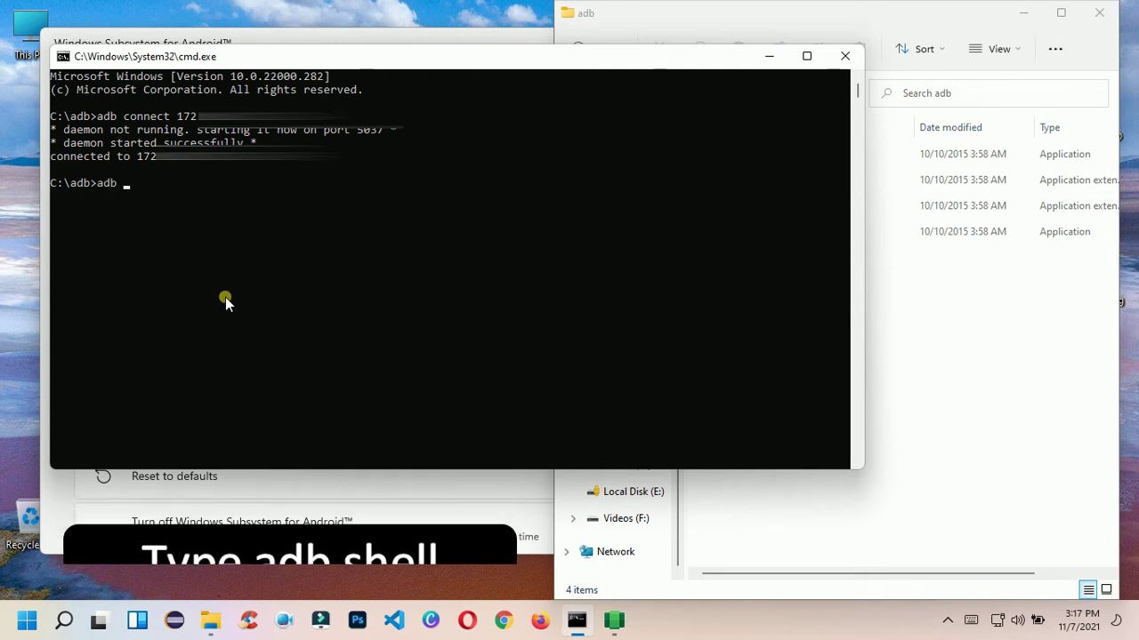
type("hell")
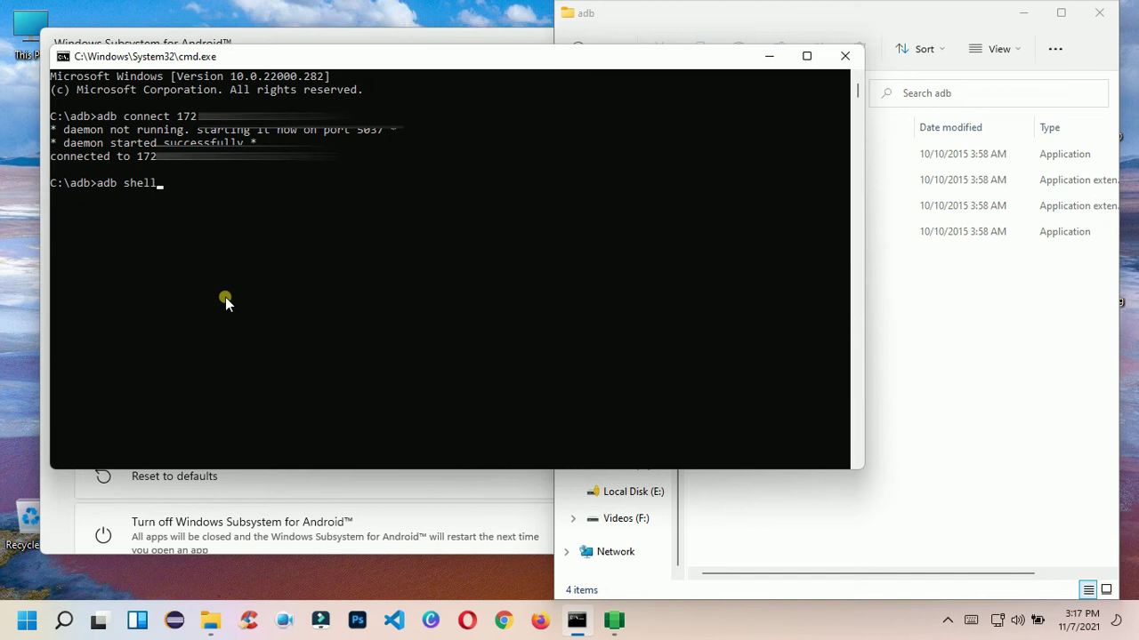
key("Return")
type("su")
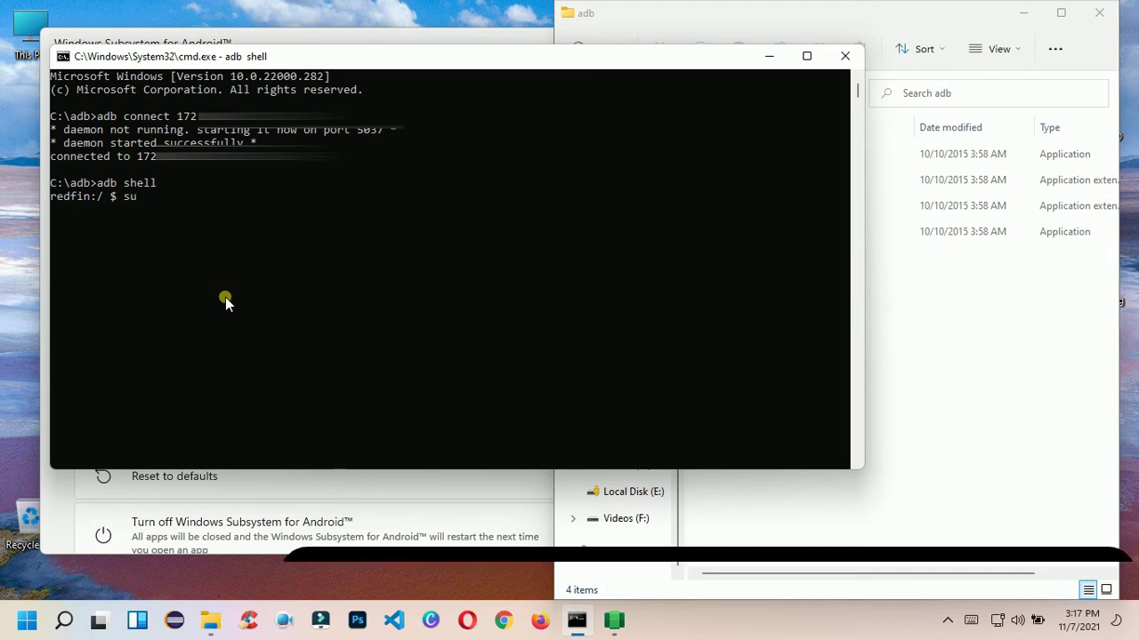
key("Return")
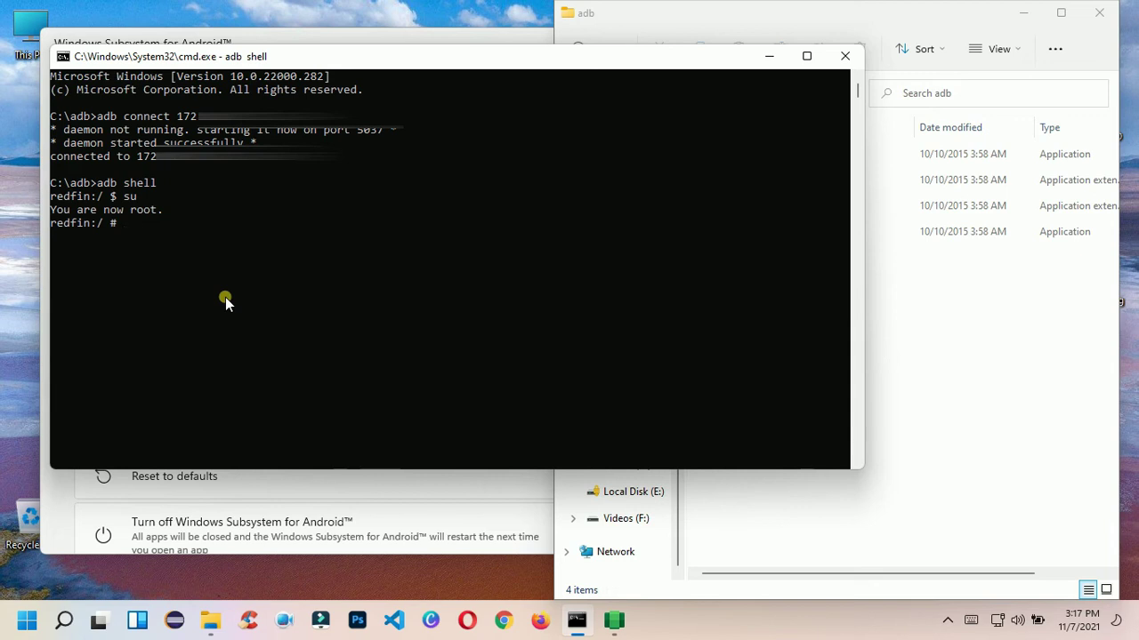
Run setenforce 0 in the root shell.
type("s")
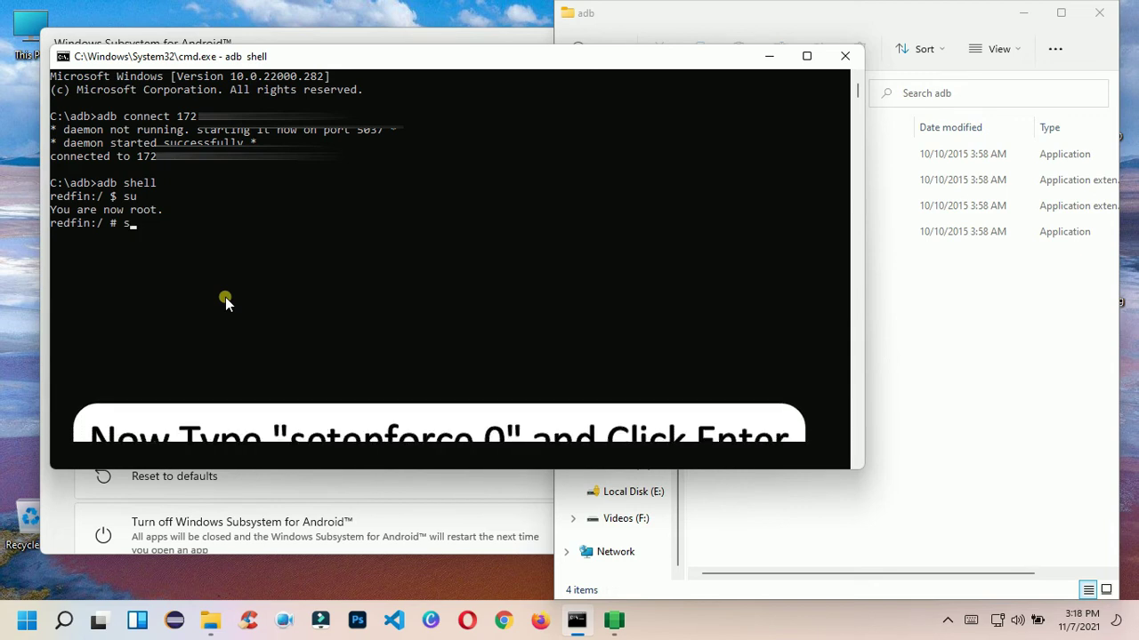
type("ete")
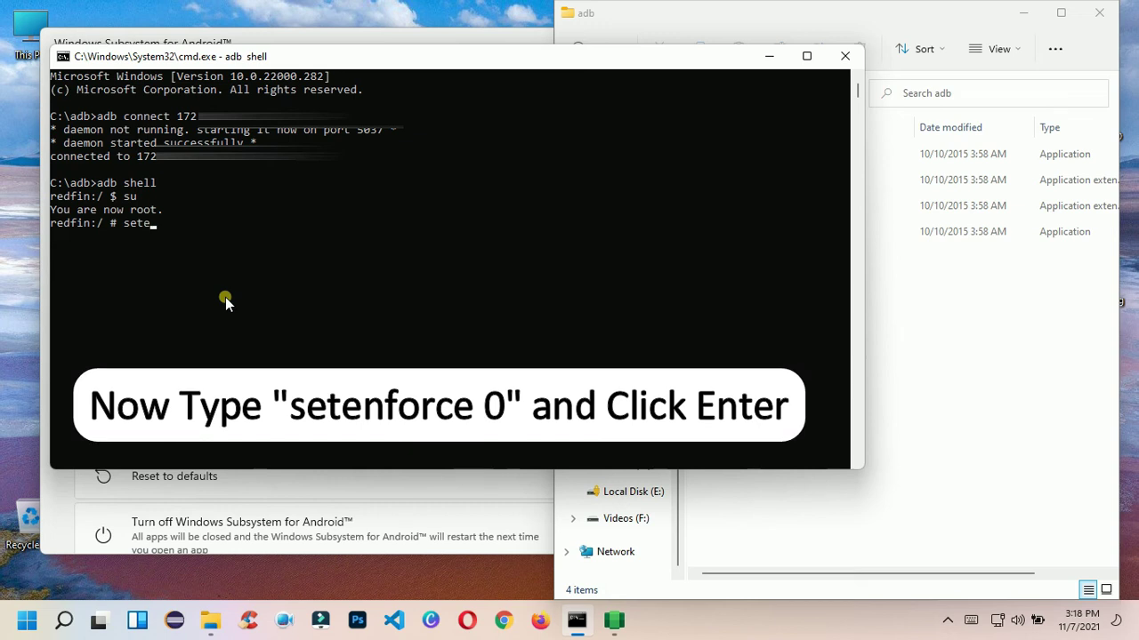
type("nforce 0")
key("Return")
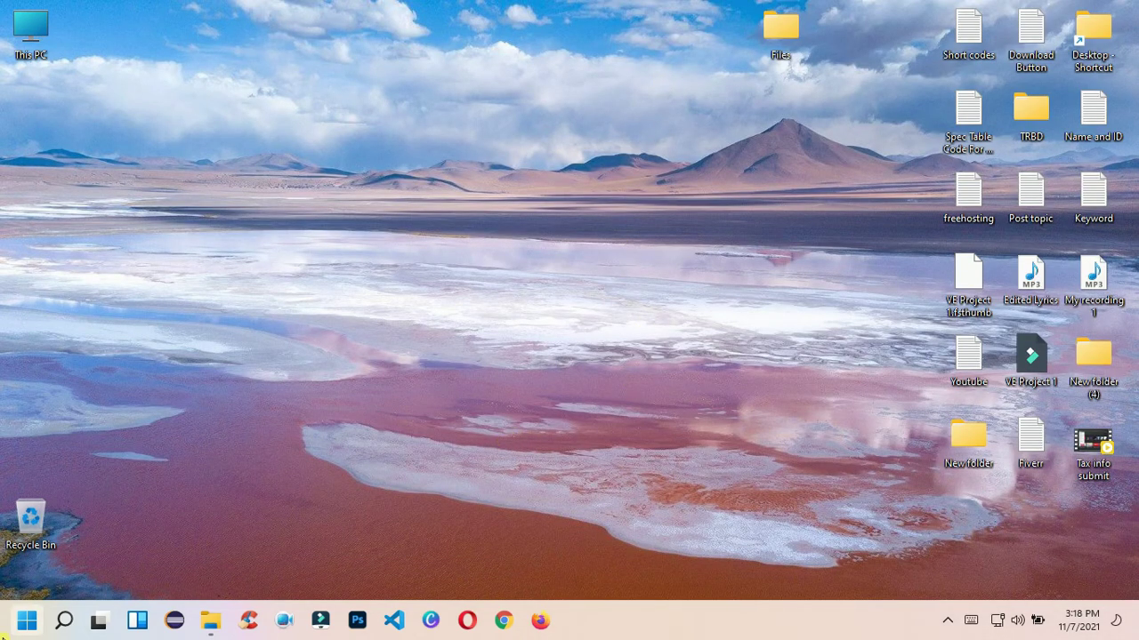
Launch the Play Store, begin signing in to Google Play, and maximize its window.
left_click(27, 621)
left_click(132, 445)
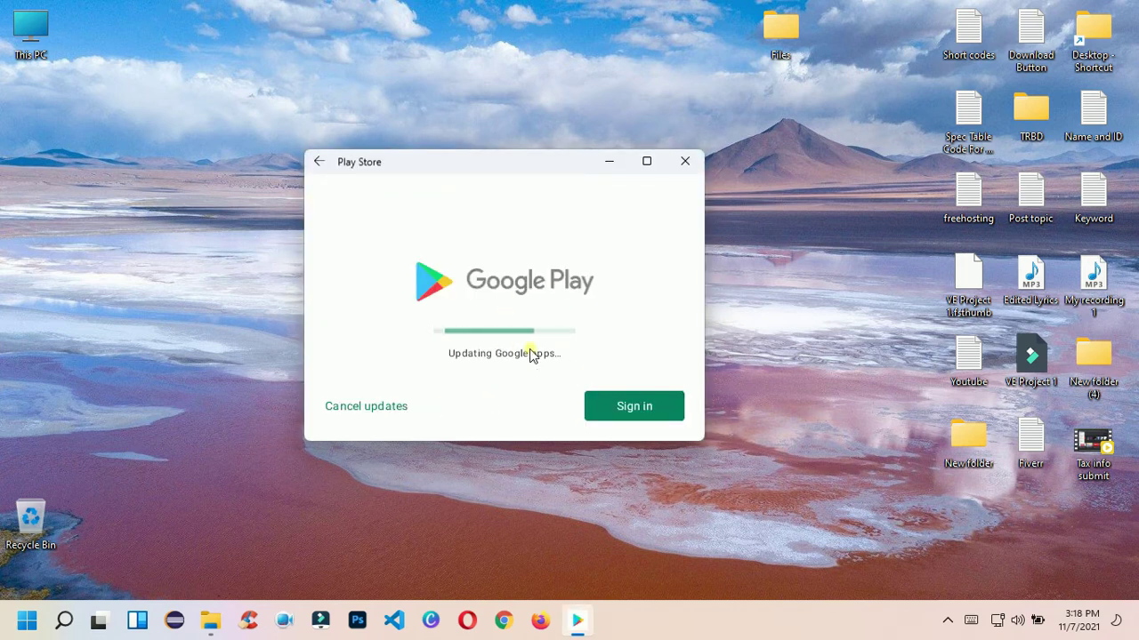
left_click(508, 380)
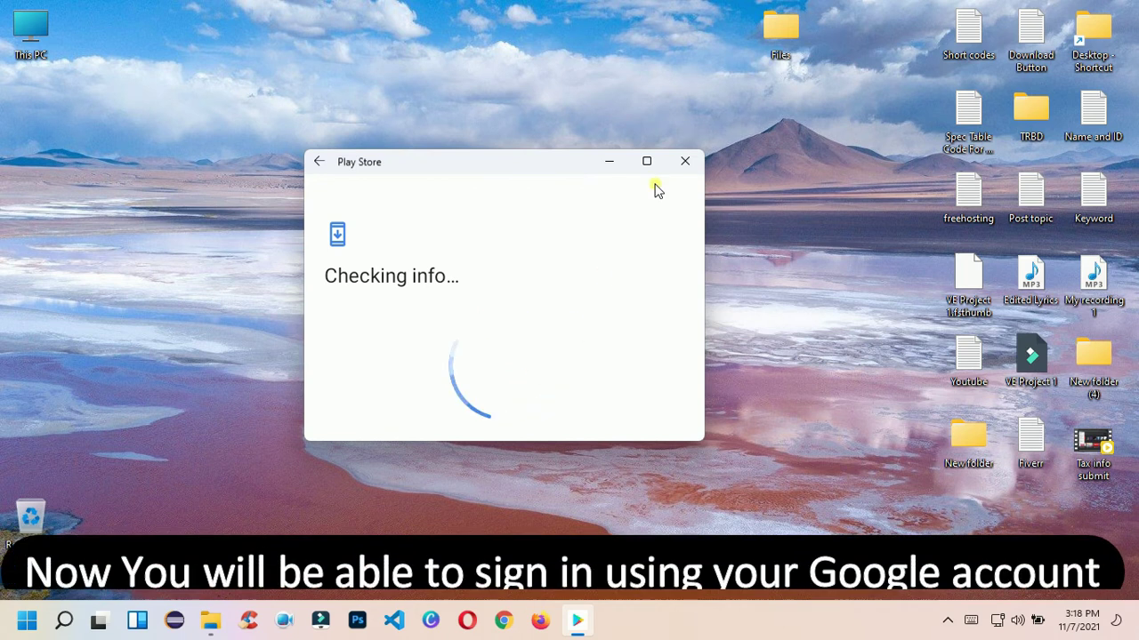
left_click(648, 164)
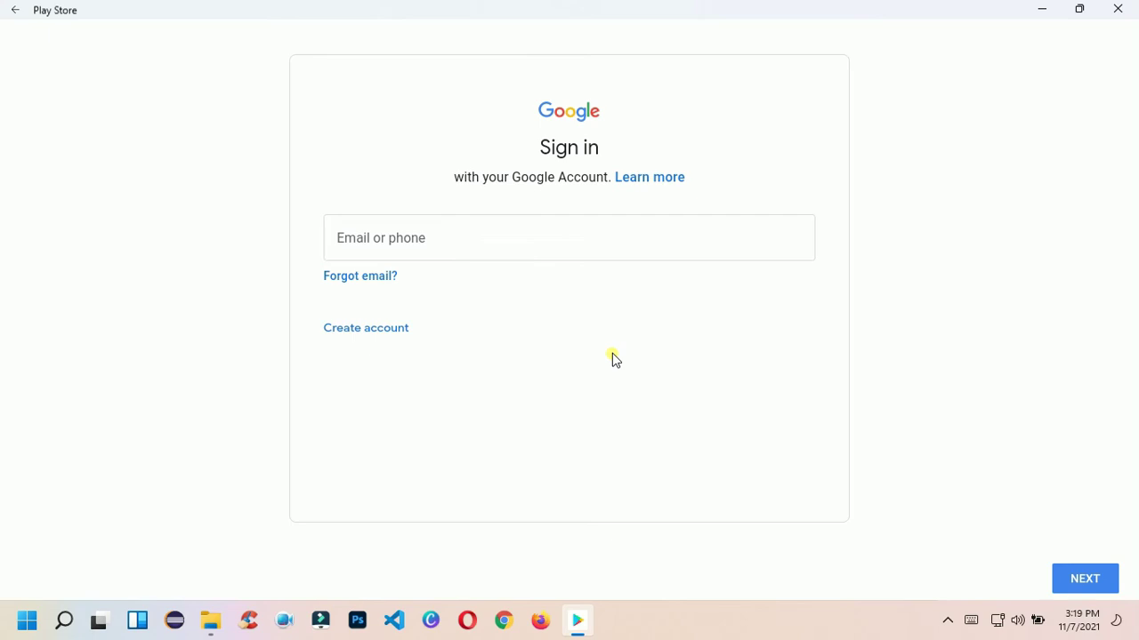
Sign in with the Google account's e-mail and account password, and agree to the Google terms of service.
left_click(526, 228)
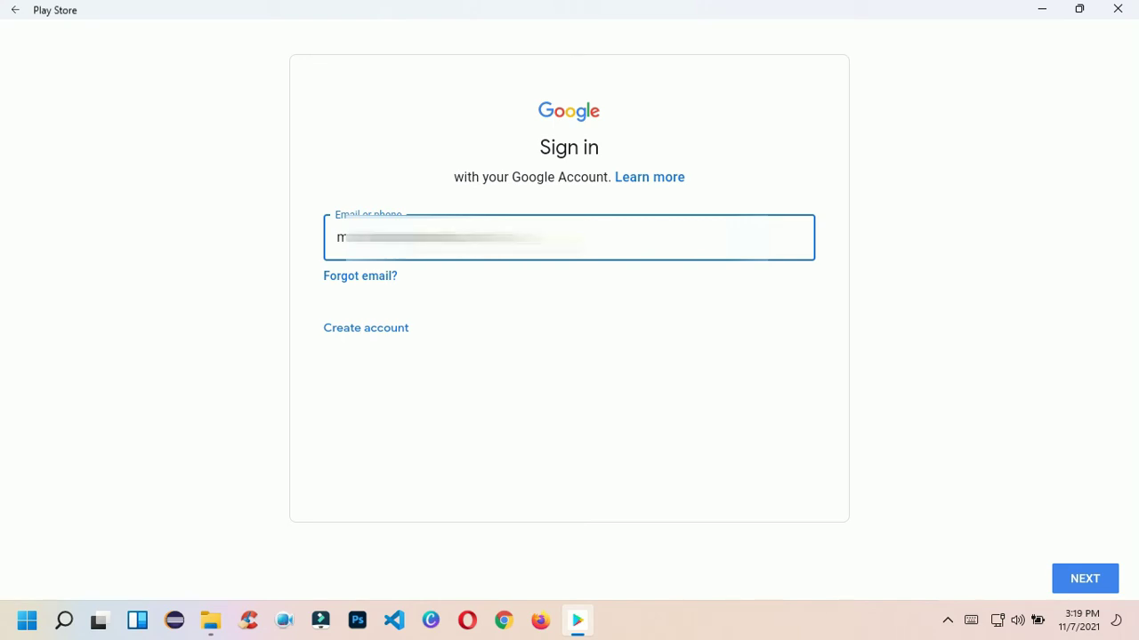
type("mail")
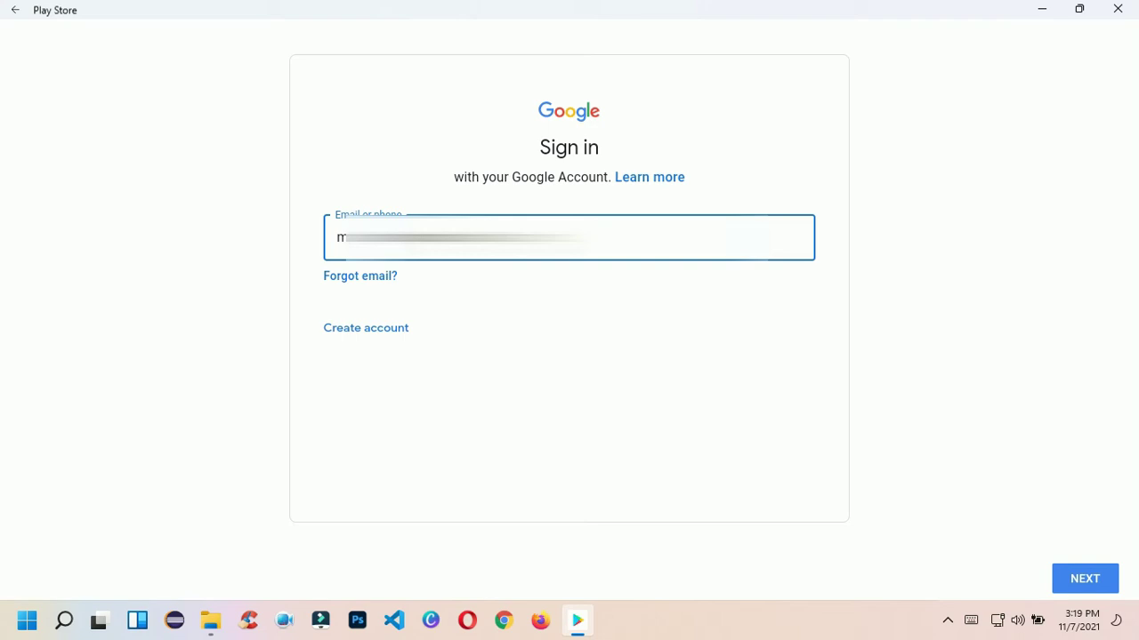
left_click(1082, 578)
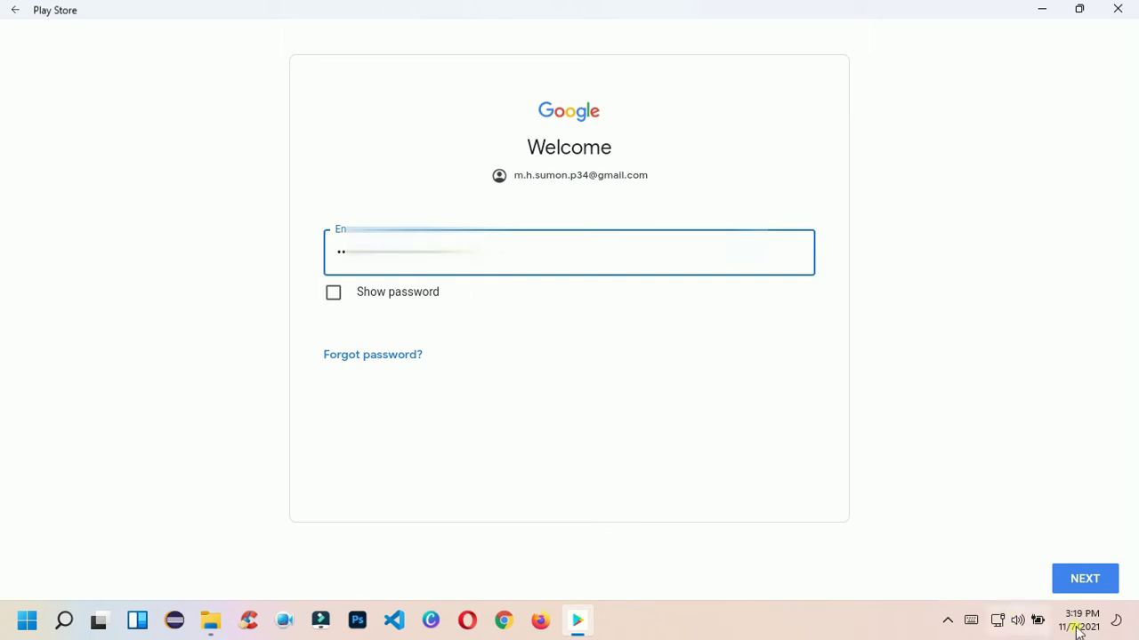
left_click(1101, 583)
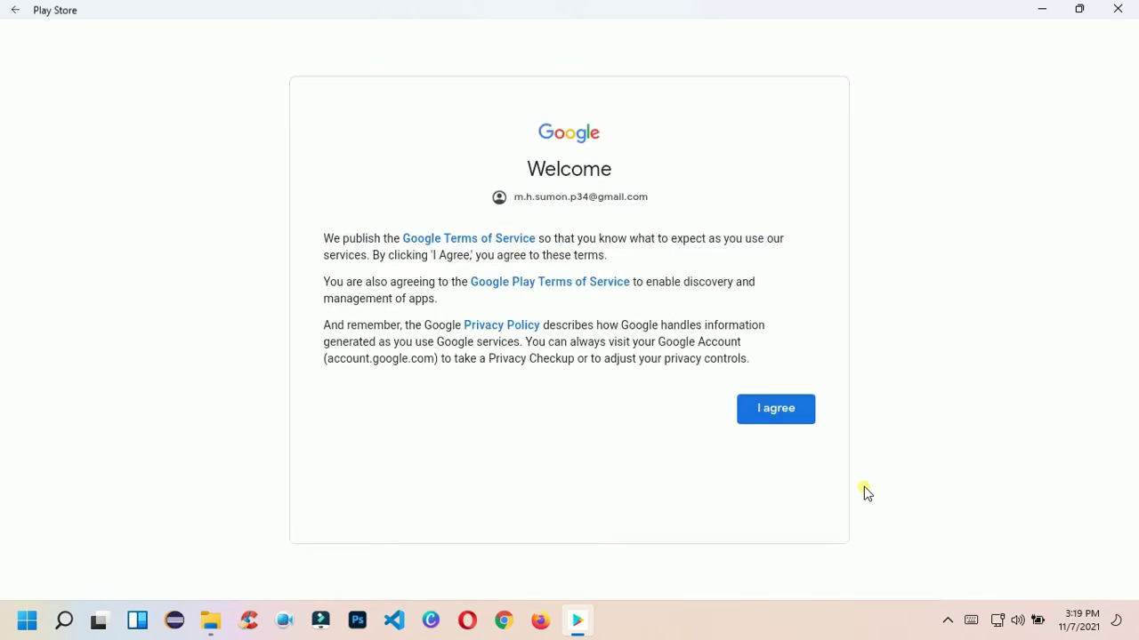
left_click(782, 412)
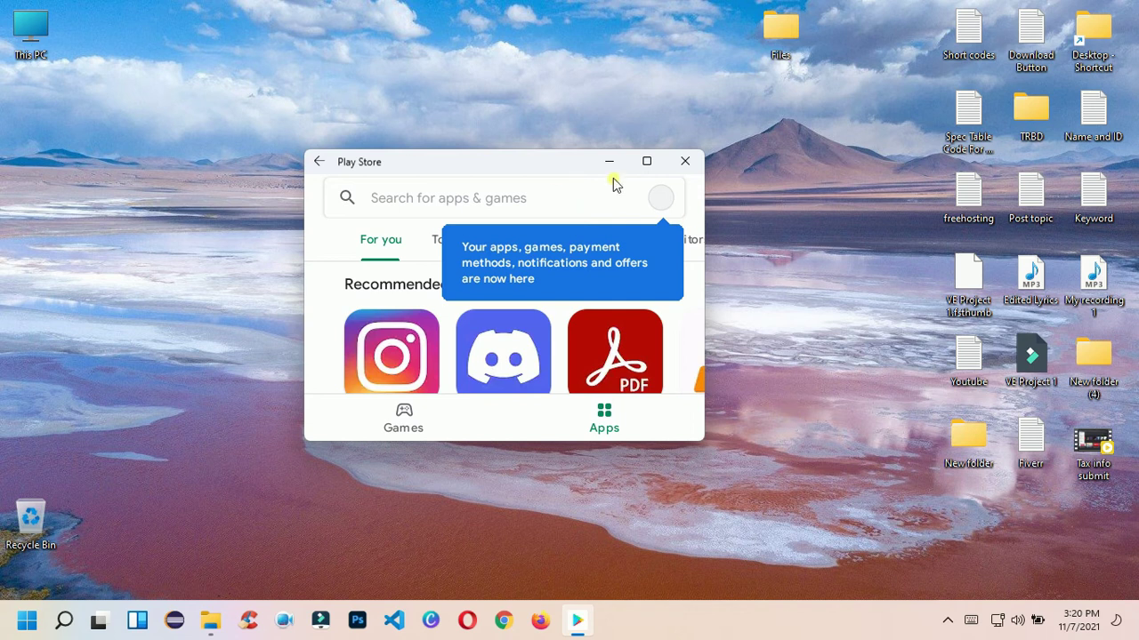
Maximize the Play Store window and open the search for apps and games.
left_click(653, 162)
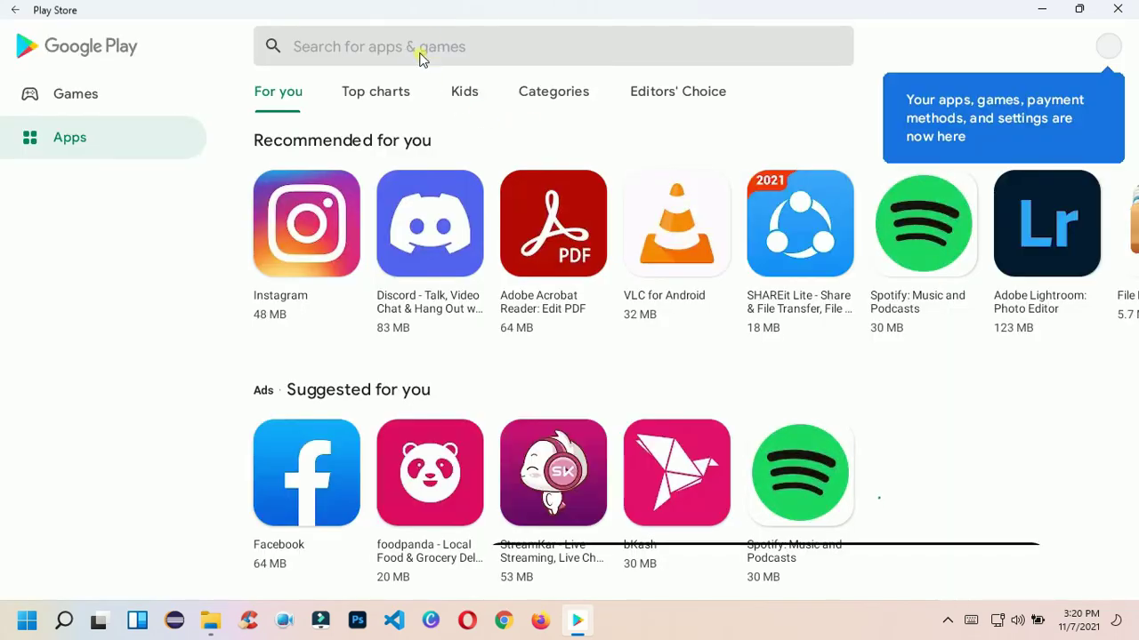
left_click(422, 51)
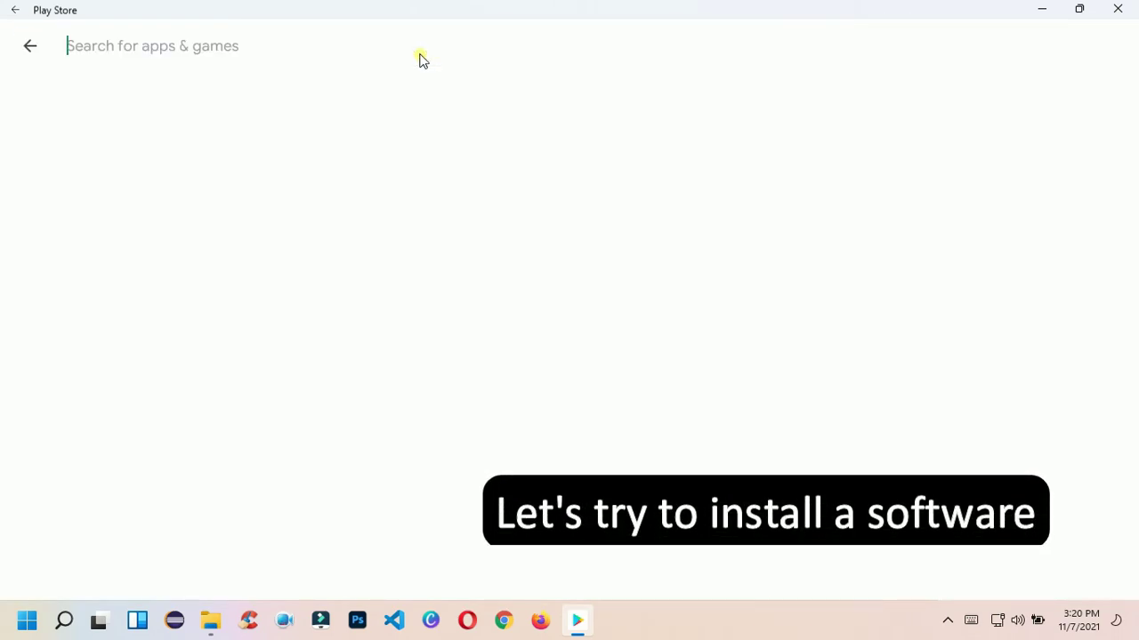